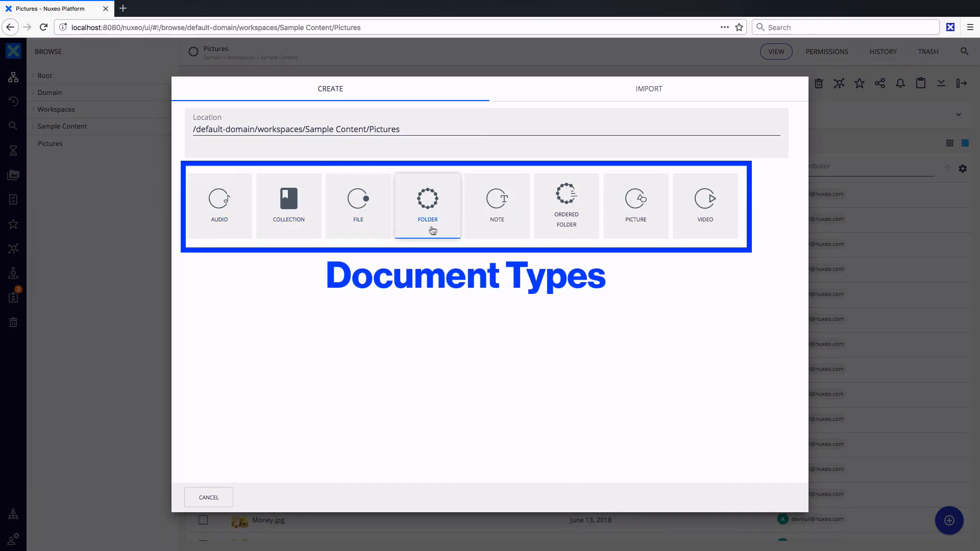
Choose Picture as the type of the new document in the Pictures folder
click(630, 229)
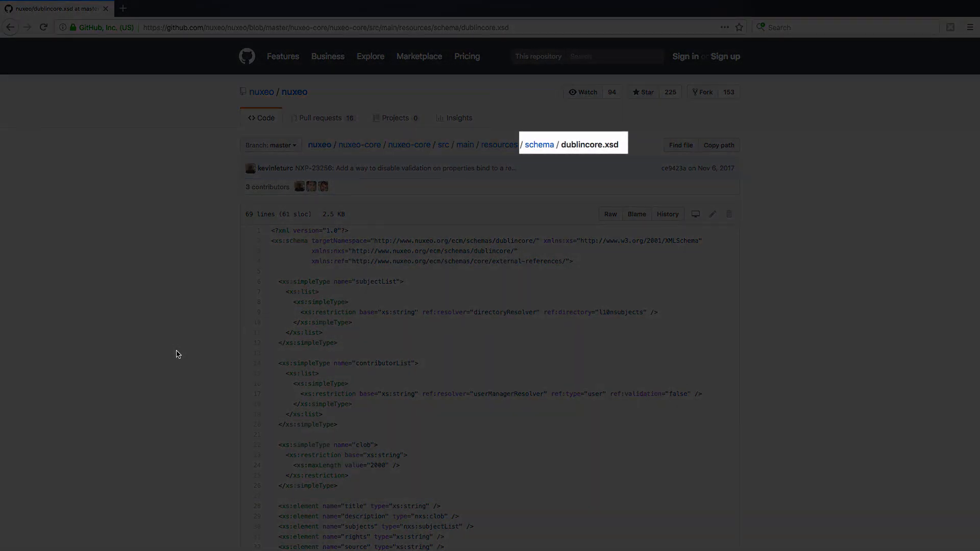
Look through the element definitions in the dublincore.xsd schema file
scroll(177, 354, down, 3)
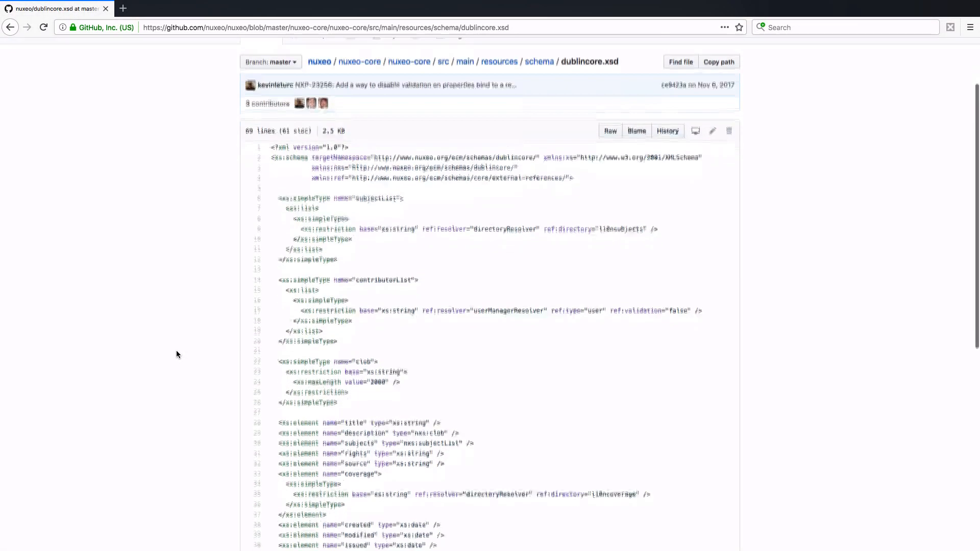
scroll(176, 351, down, 2)
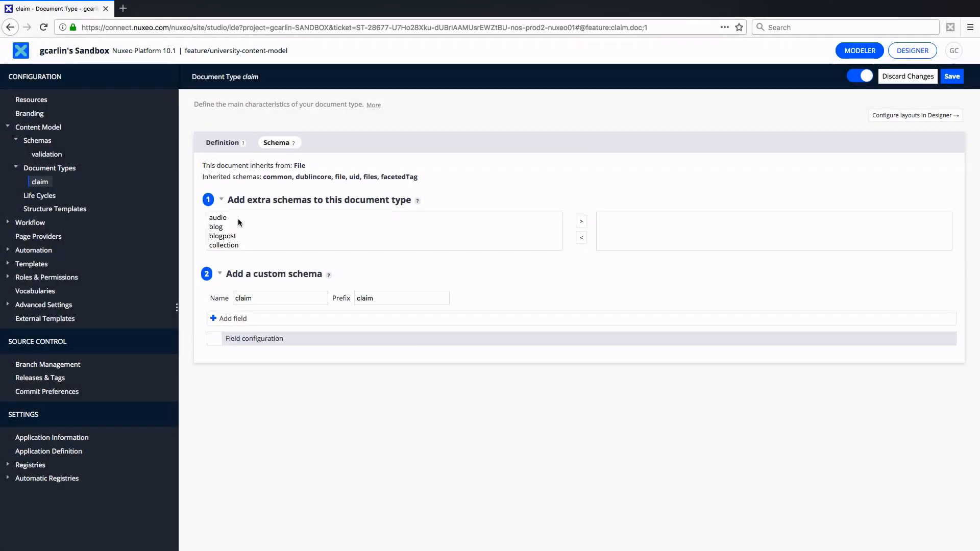
Add the video schema to the claim document type's extra schemas, and remove it again
click(238, 219)
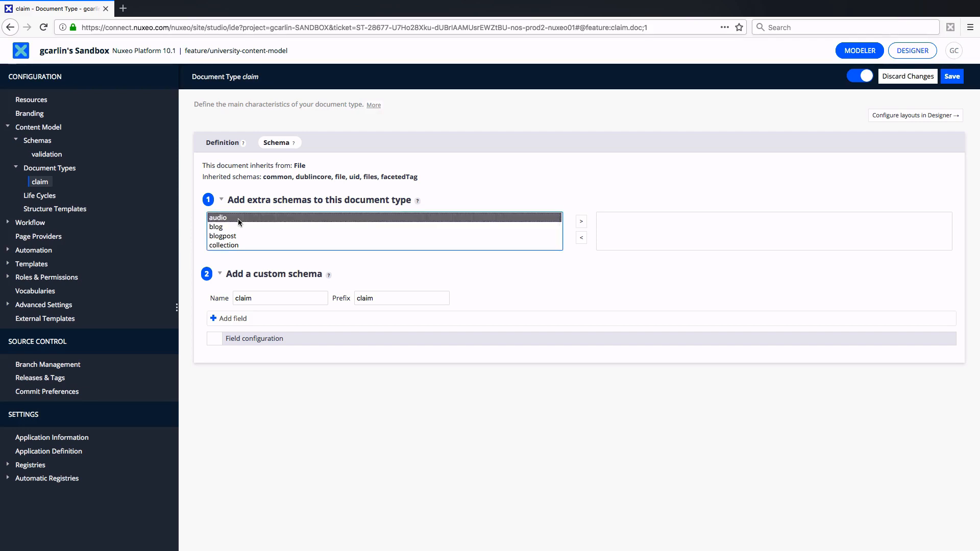
key(End)
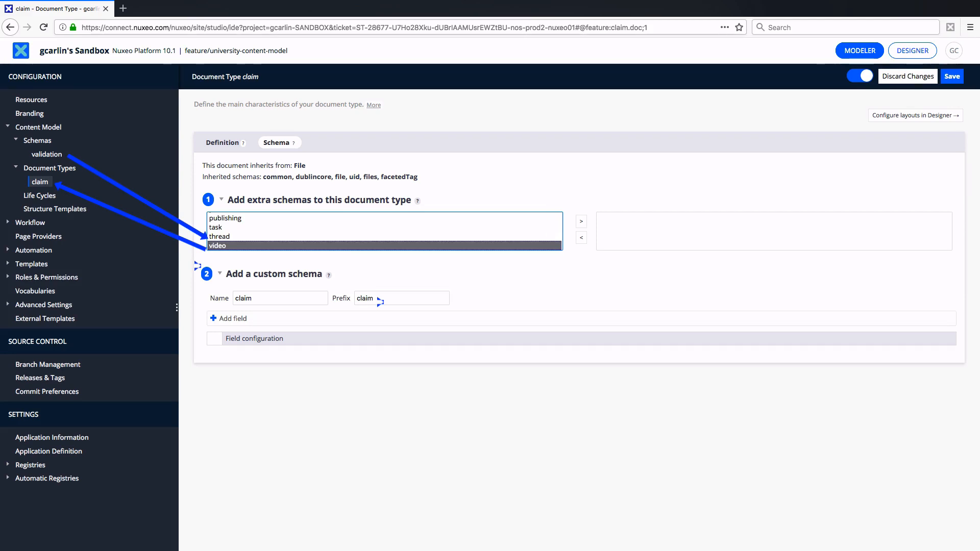
click(581, 222)
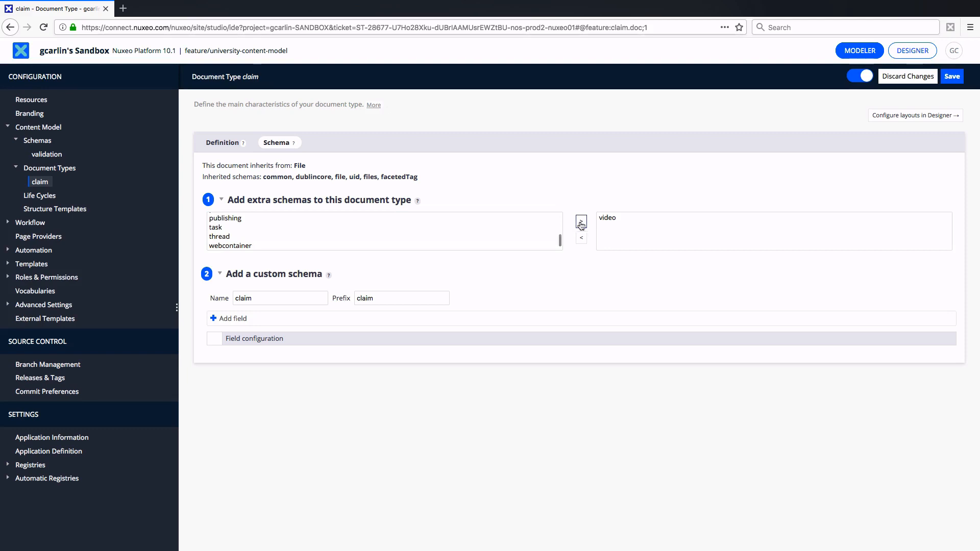
click(606, 219)
click(581, 239)
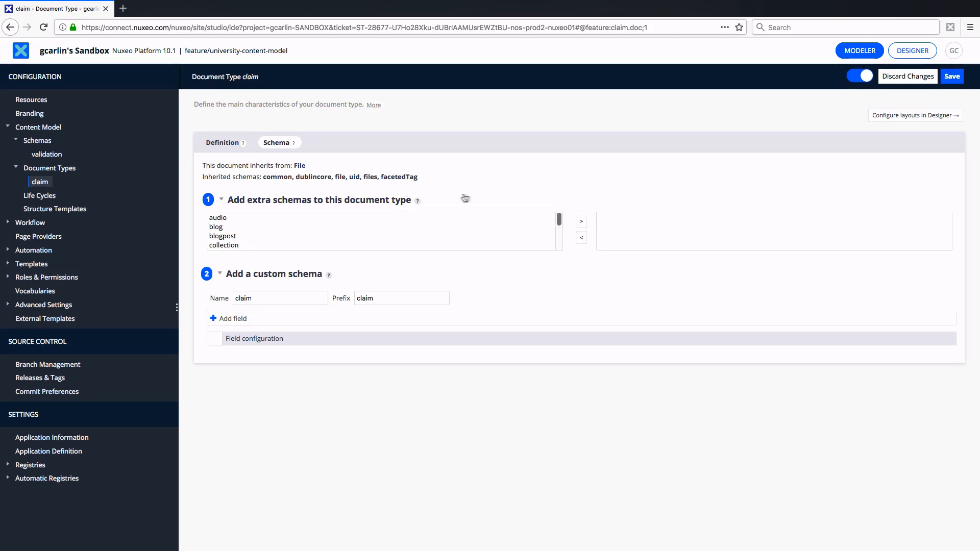
Read the help text on adding extra schemas to the document type
click(417, 200)
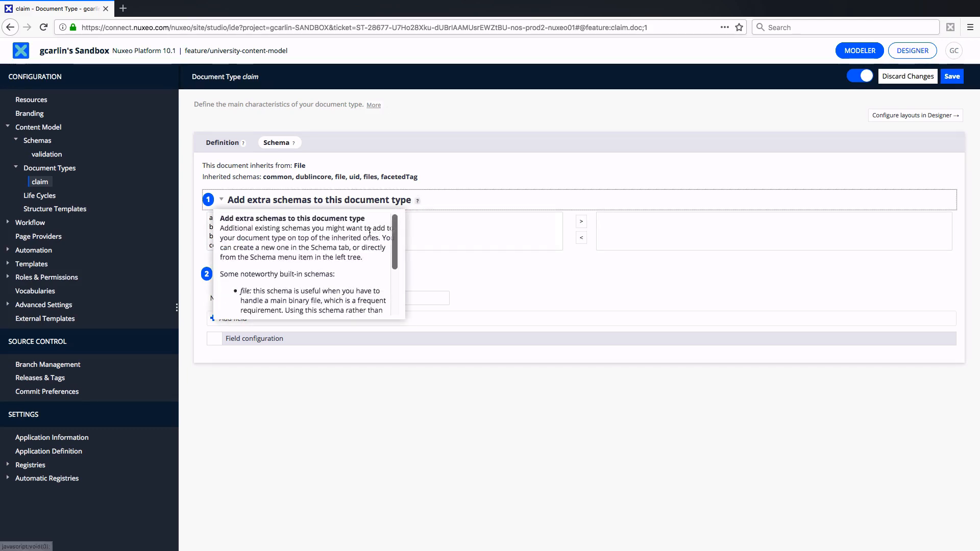
scroll(370, 235, down, 1)
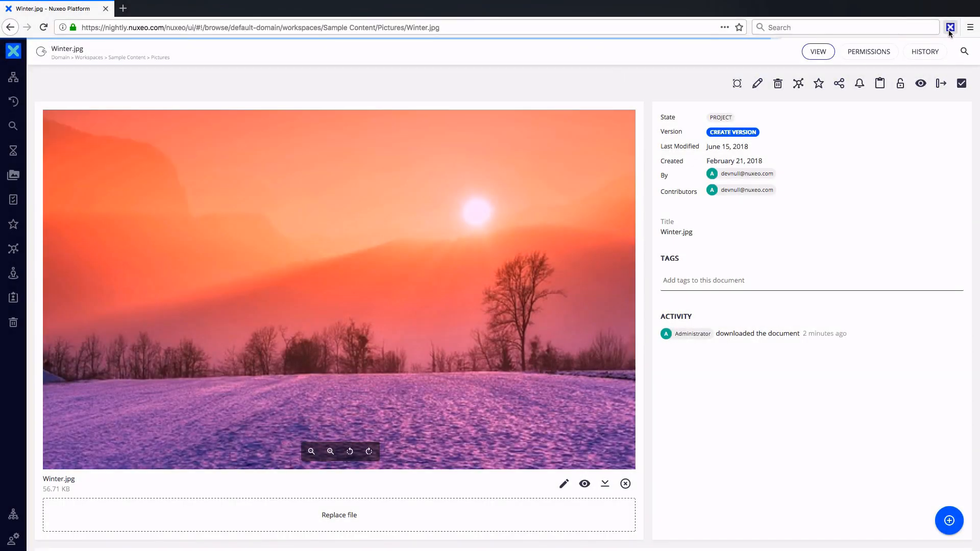
Open the JSON export of the Winter.jpg document from the Nuxeo browser extension
click(949, 28)
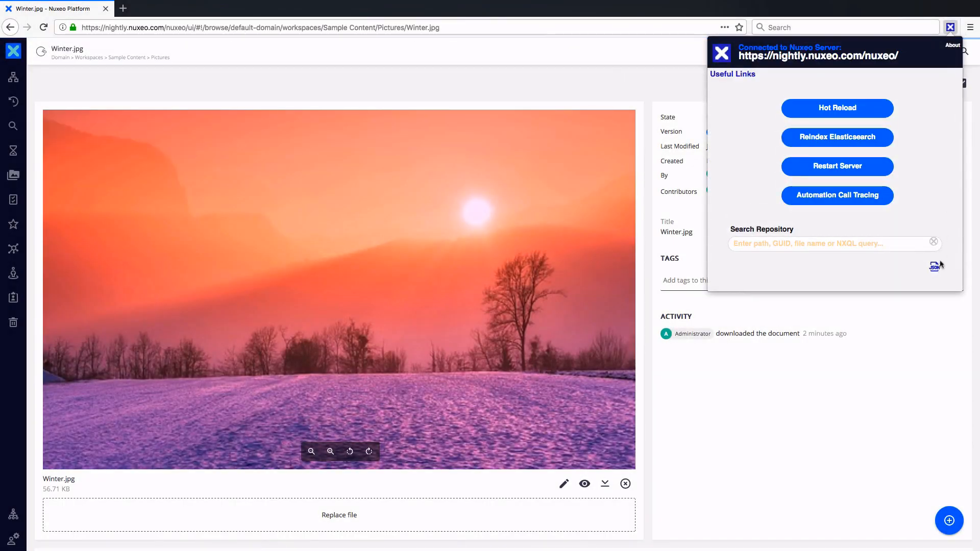
click(933, 267)
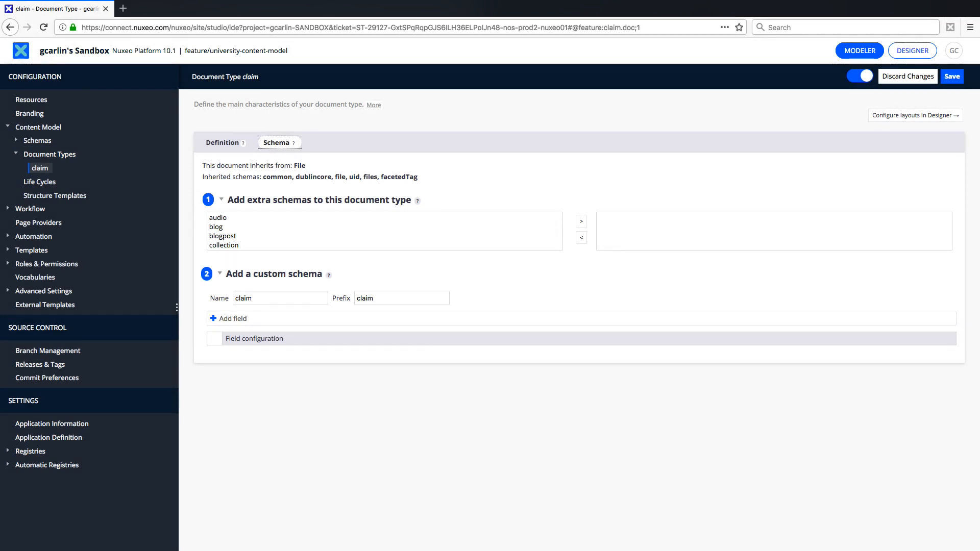
Add a blank field to the claim custom schema and list the available field types
click(226, 319)
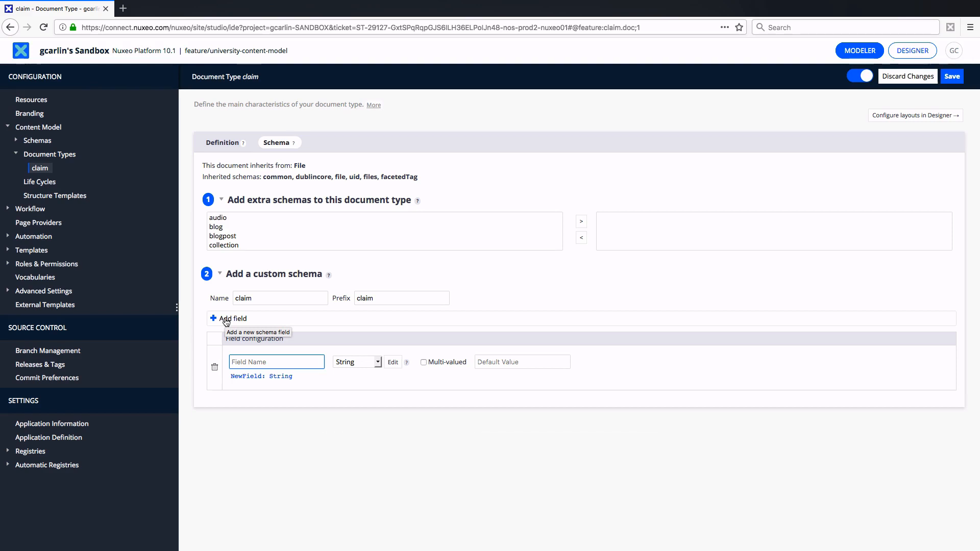
click(378, 362)
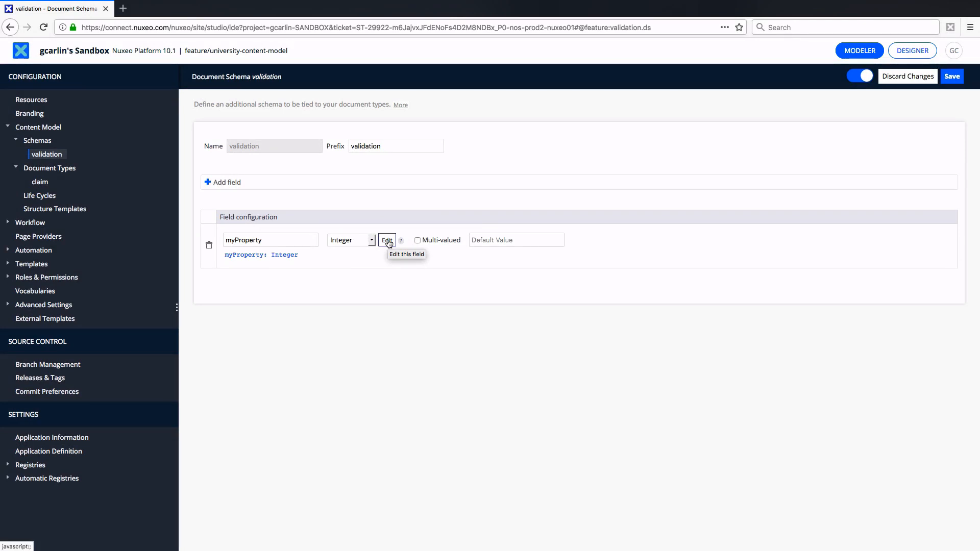
Try out the Required, Text format and Numeric range validation rules on the validation schema's myProperty field
click(387, 241)
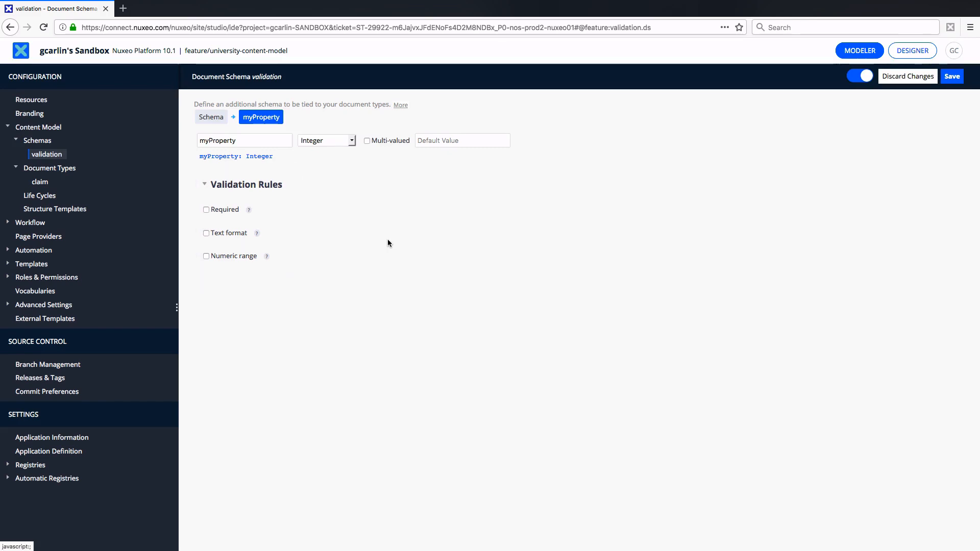
click(206, 210)
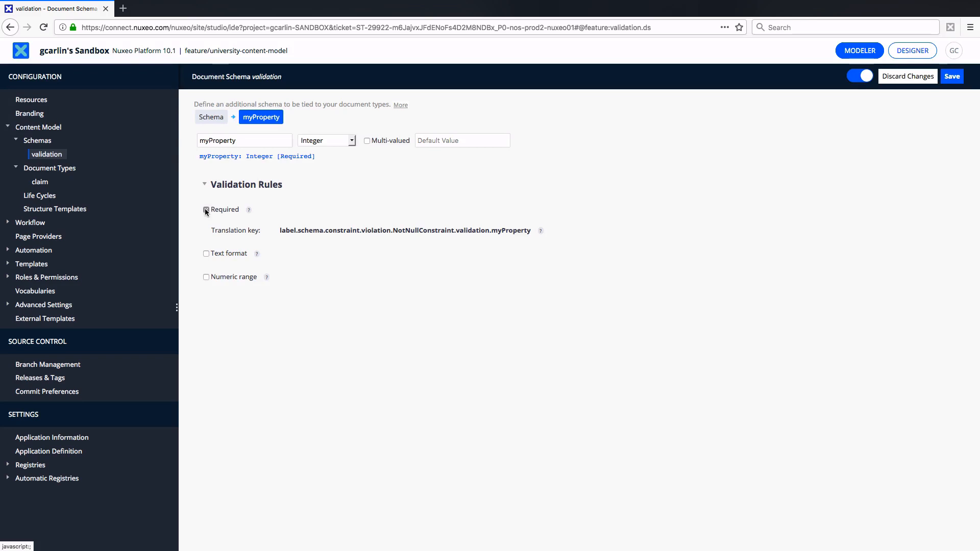
click(206, 210)
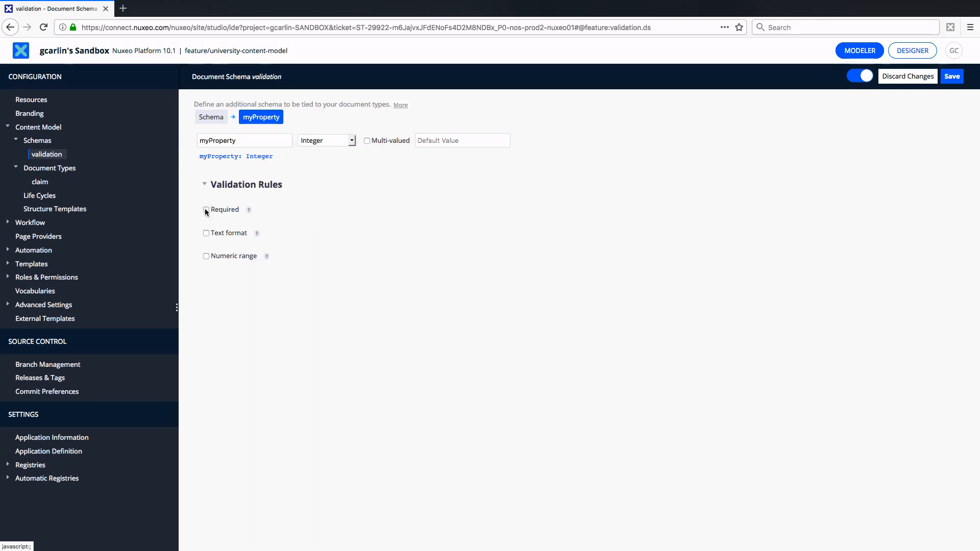
click(206, 234)
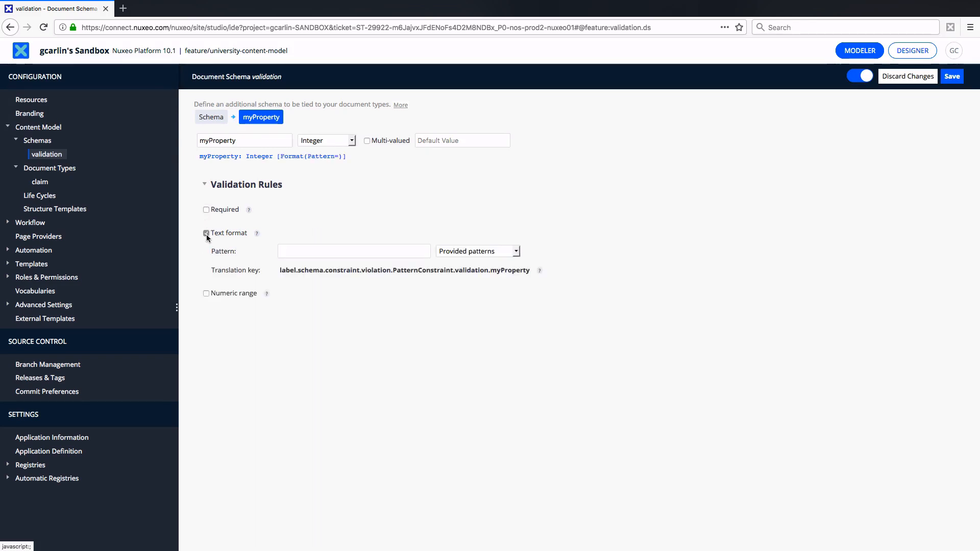
click(451, 252)
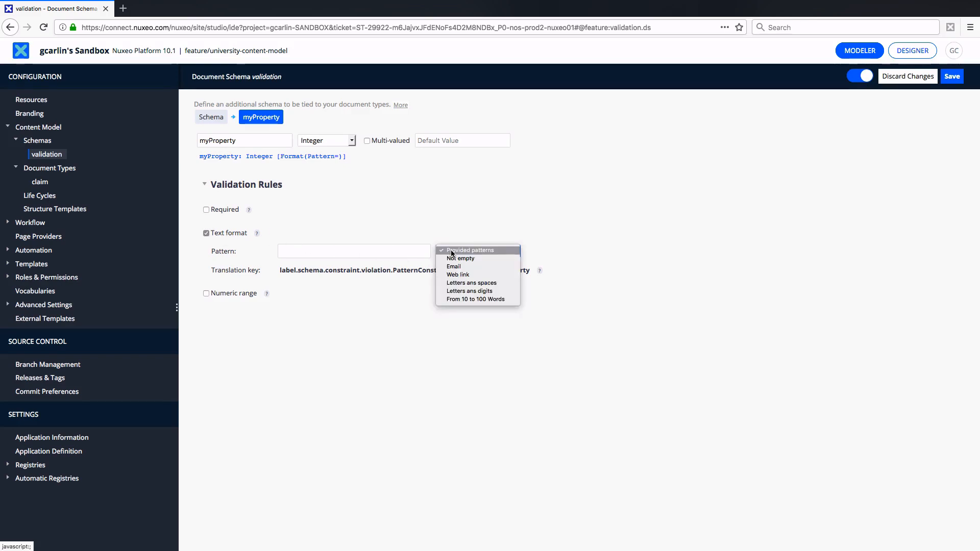
click(206, 232)
click(206, 232)
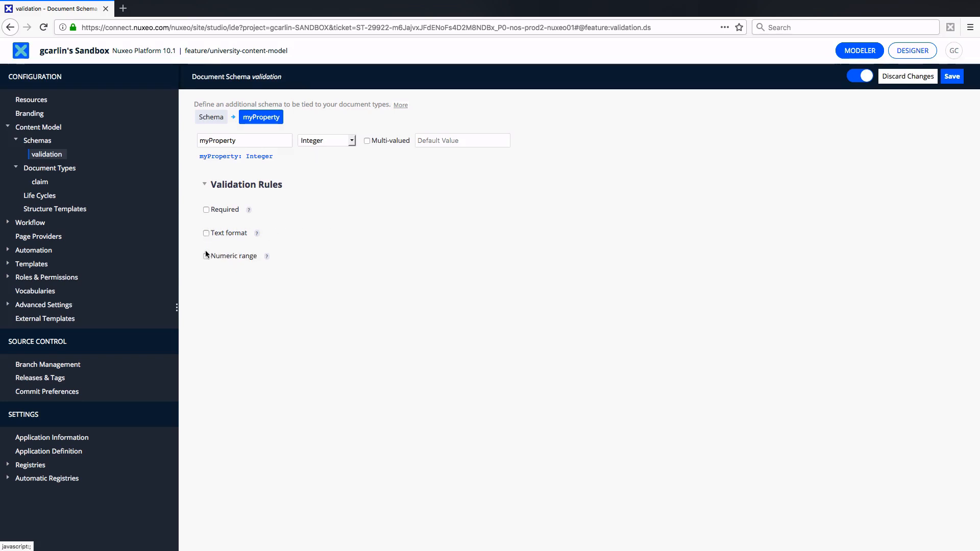
click(206, 256)
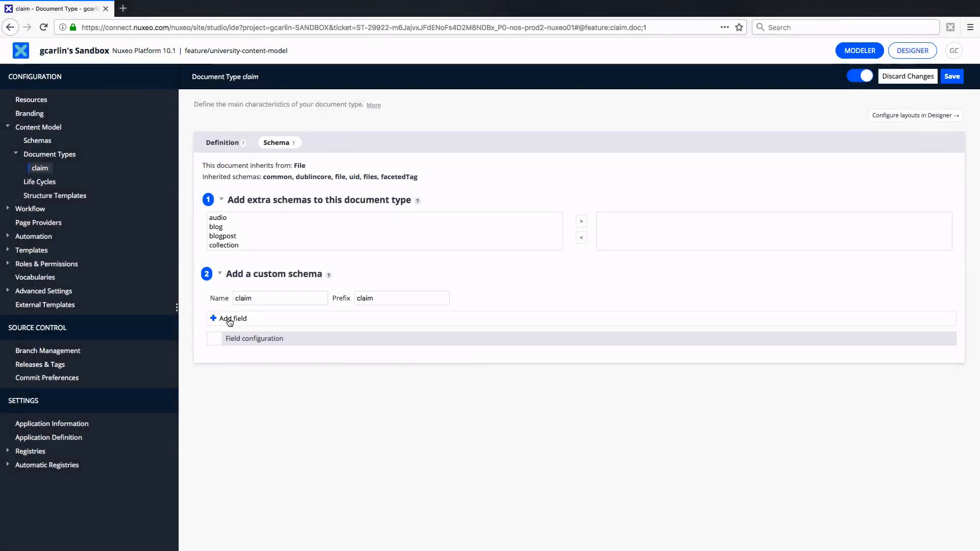
Add a required Integer field named claimNumber to the claim custom schema
click(228, 319)
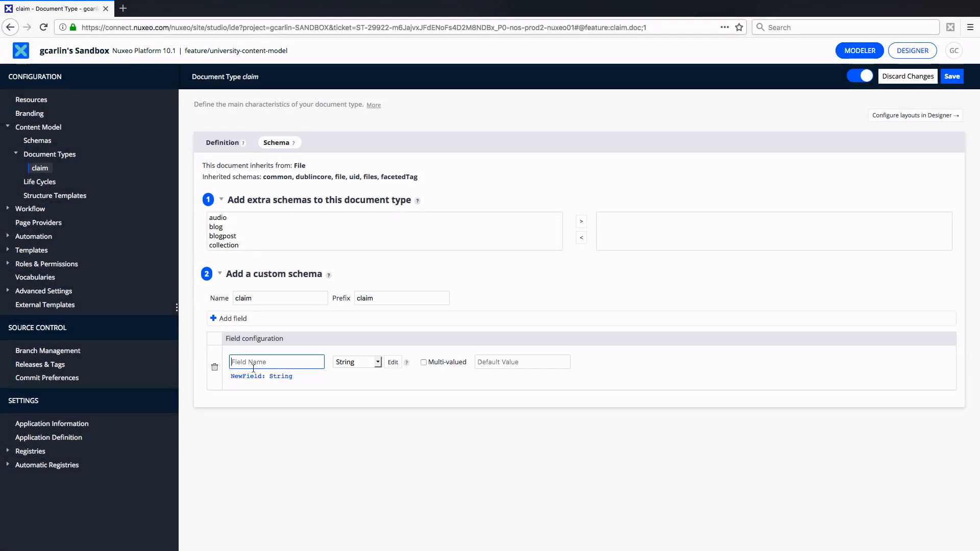
text(claimNumber)
click(364, 363)
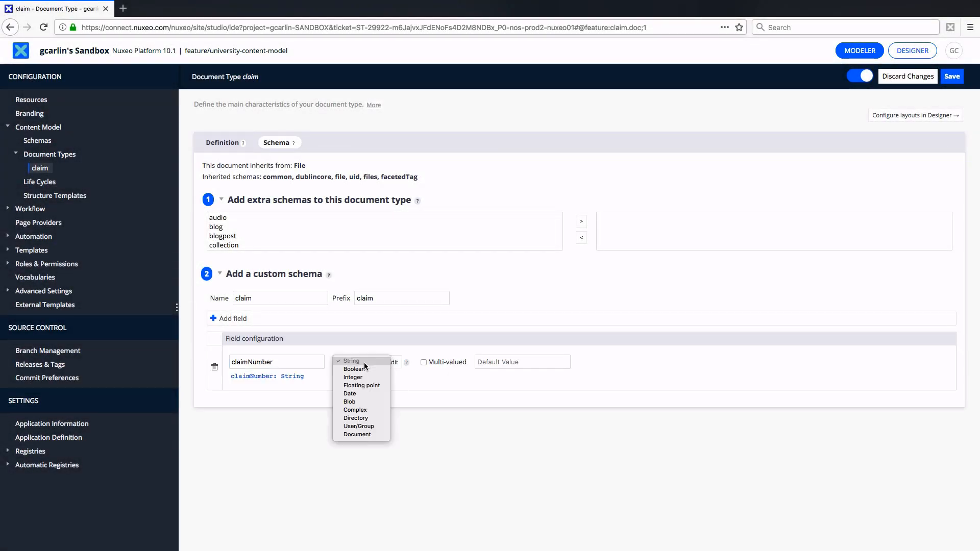
click(365, 378)
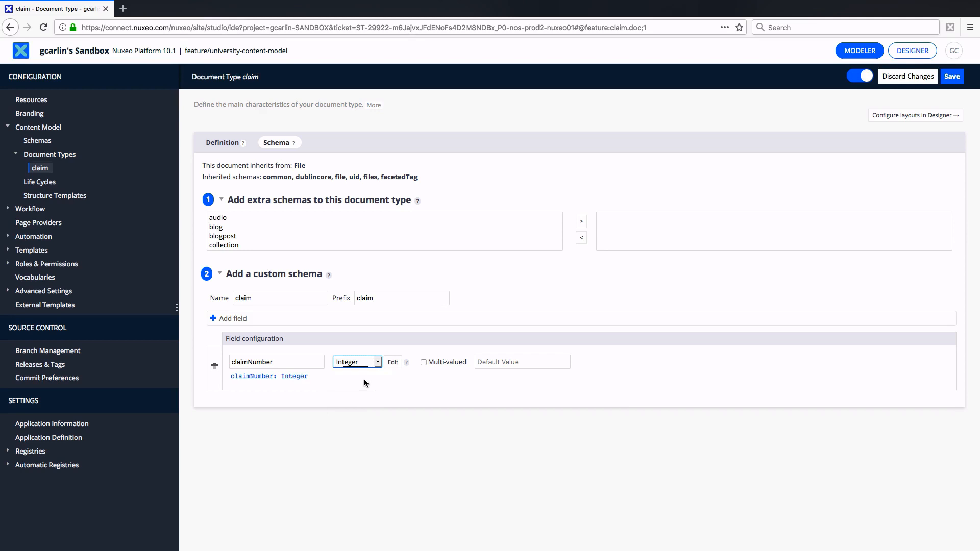
click(390, 363)
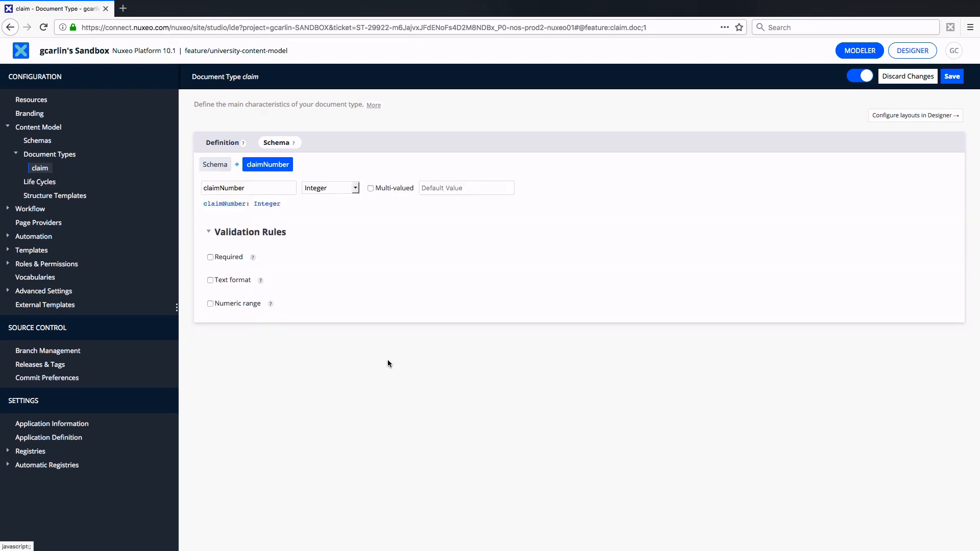
click(210, 257)
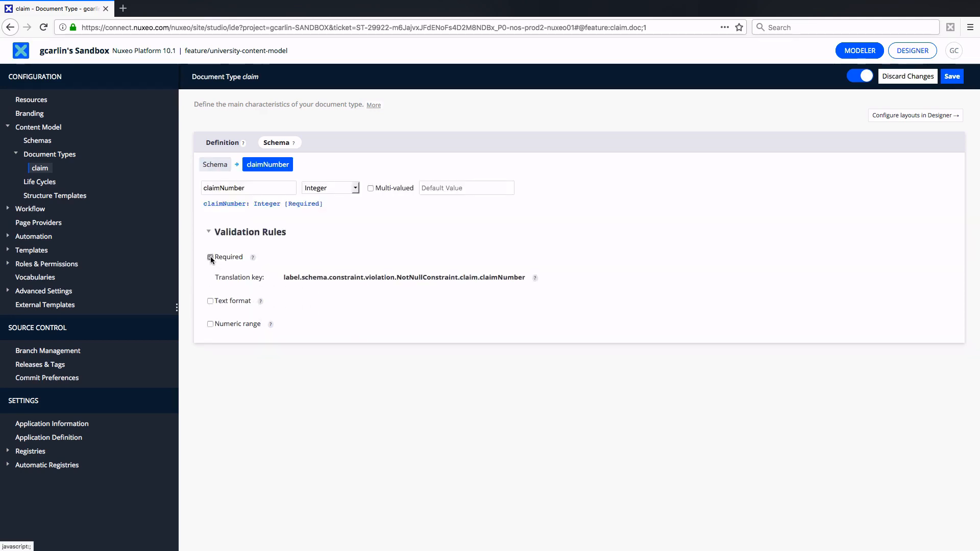
click(215, 164)
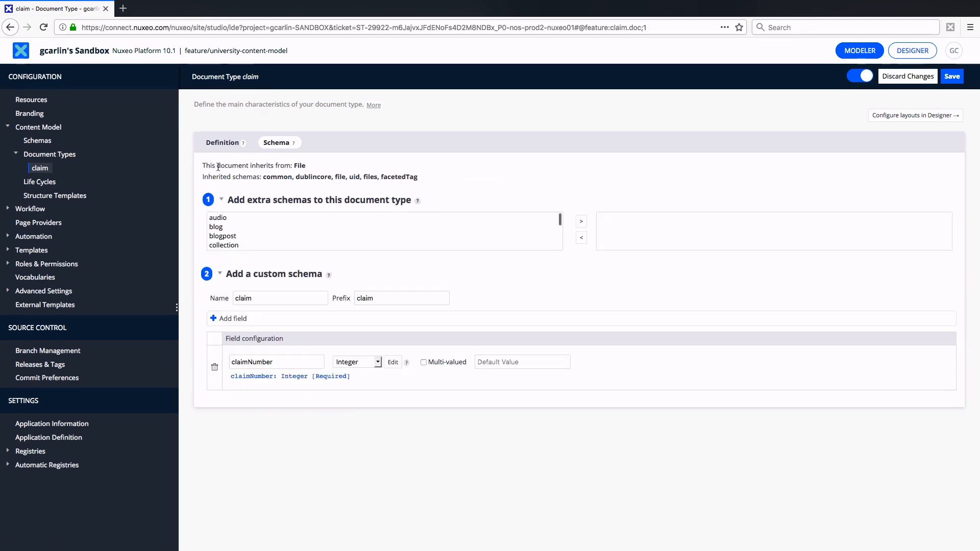
Add a field named insurer of type User/Group to the claim custom schema
click(230, 318)
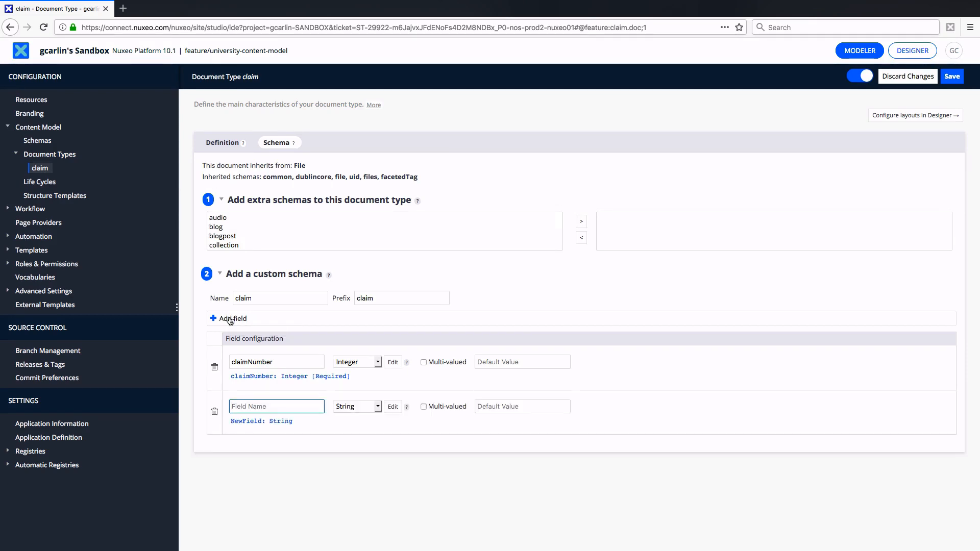
text(insurer)
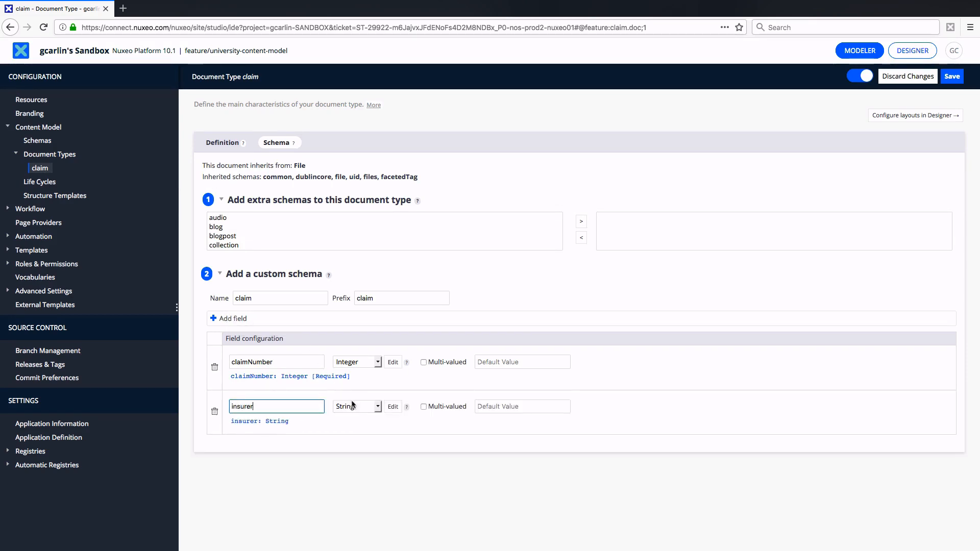
click(353, 405)
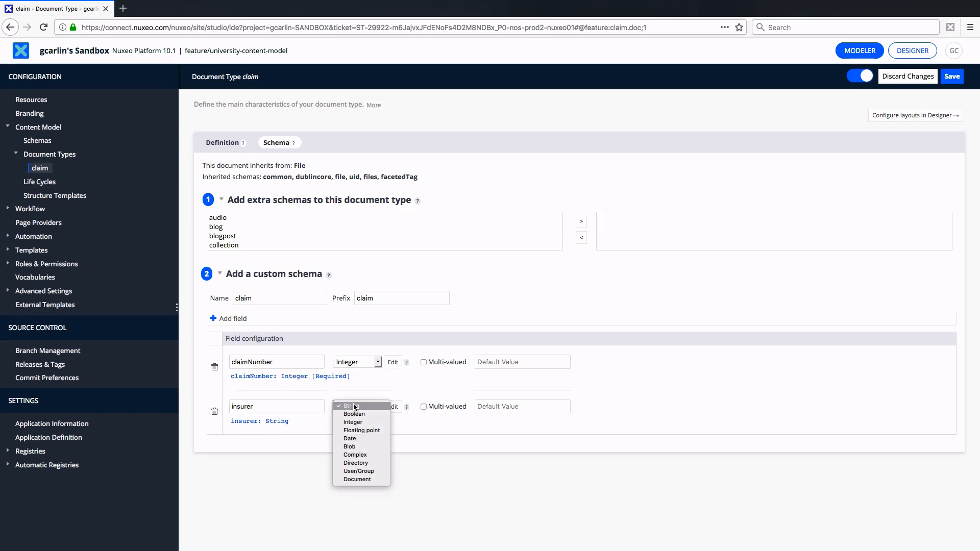
click(359, 470)
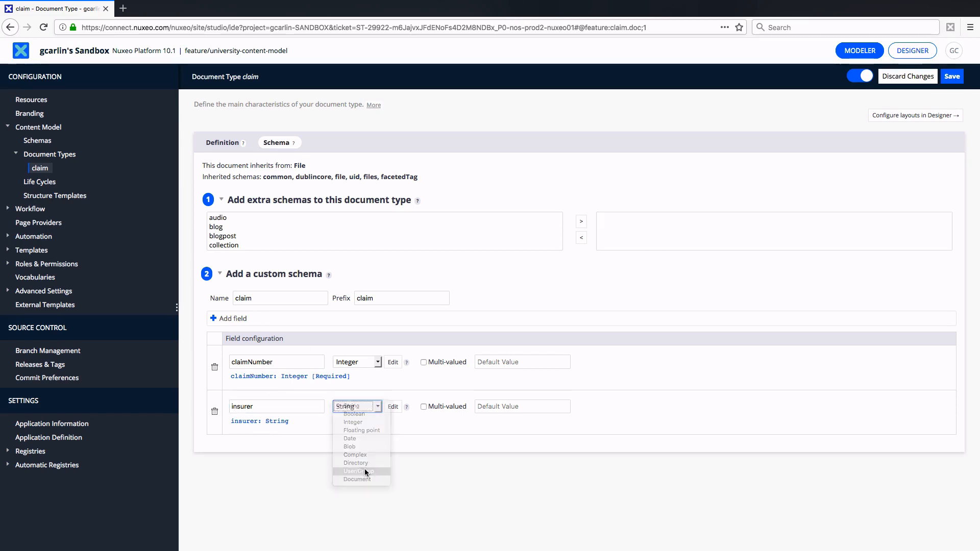
Add a field named claimCategory of type Directory to the claim custom schema
click(218, 319)
text(cl)
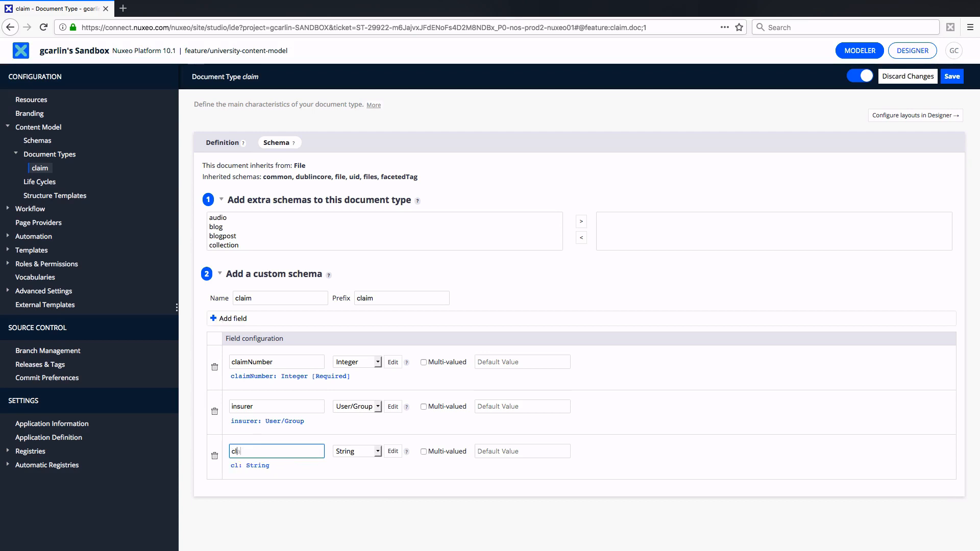
text(aimCategory)
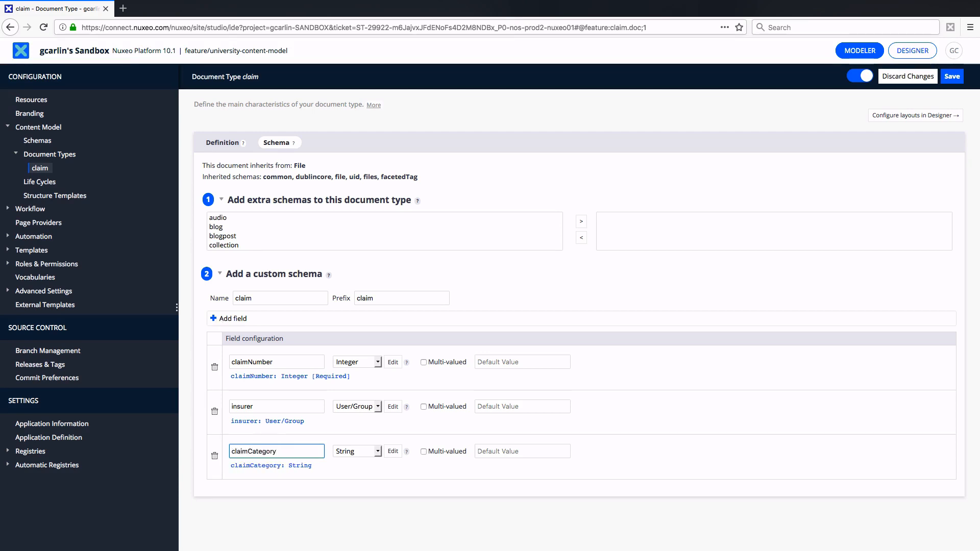
click(261, 338)
click(349, 450)
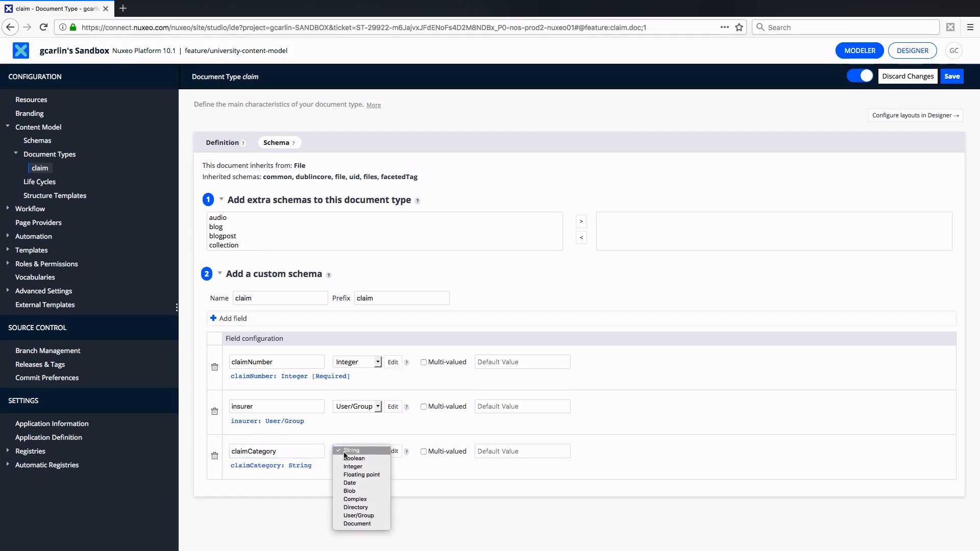
click(360, 507)
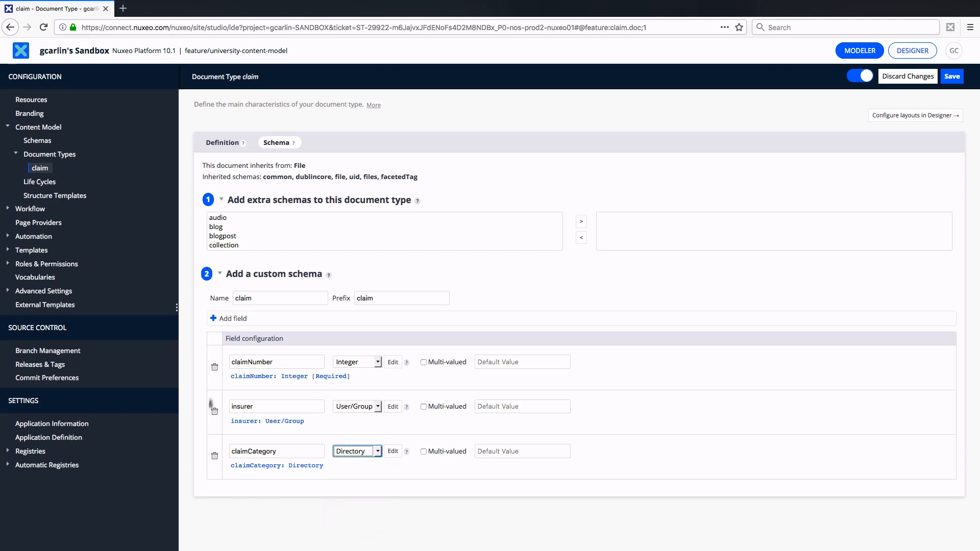
Add a multi-valued Complex field named opponentInfo to the claim custom schema and open its field settings
click(228, 319)
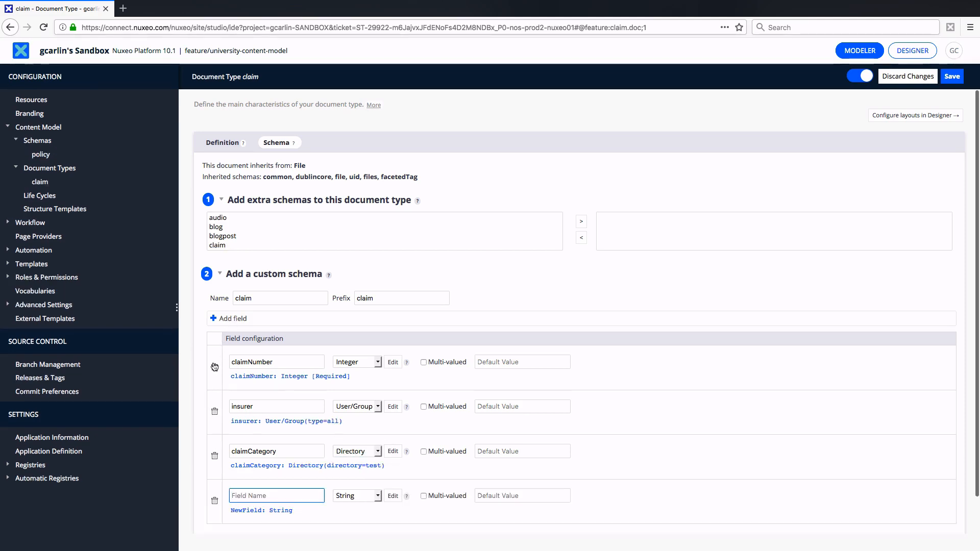
text(opponentInfo)
click(365, 495)
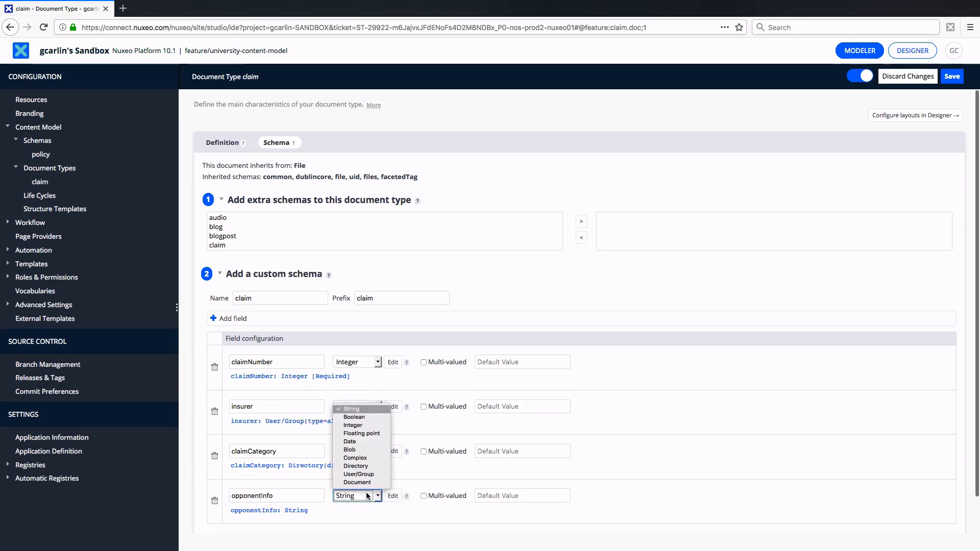
click(372, 458)
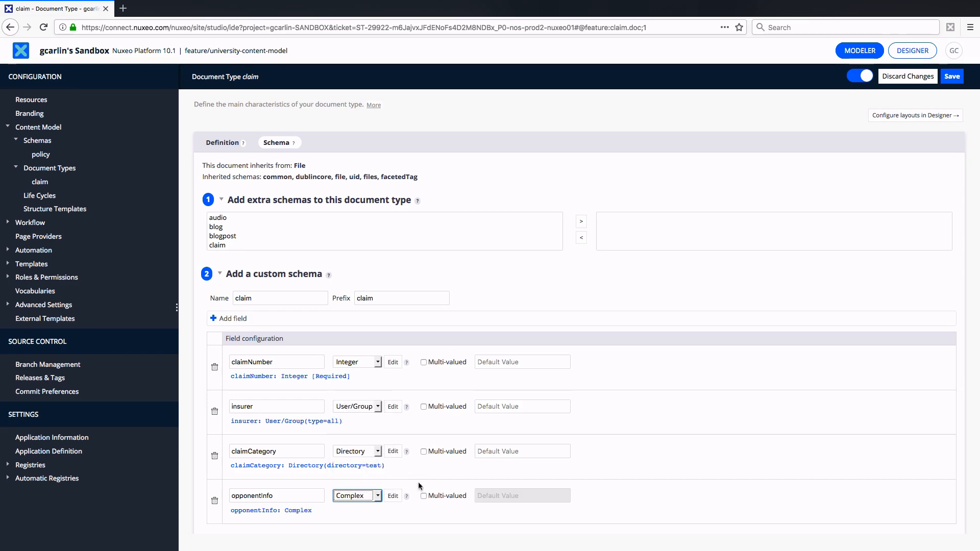
click(423, 495)
click(392, 496)
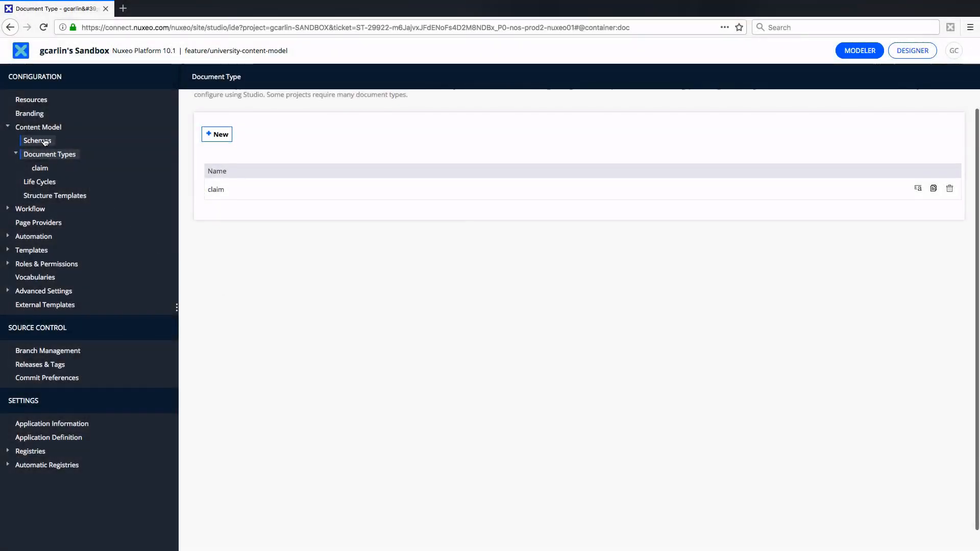
Create a document schema with feature ID policy and schema prefix policy
click(45, 141)
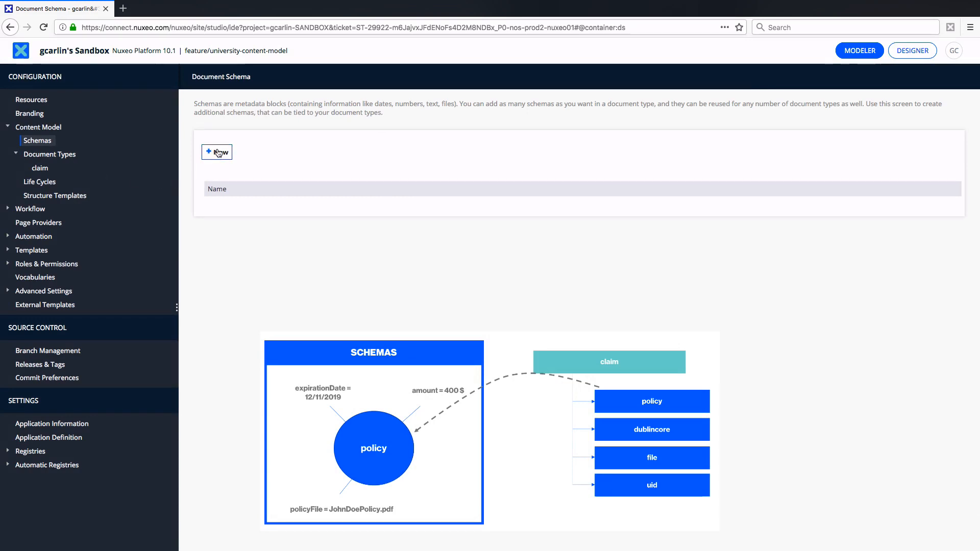
click(219, 153)
click(421, 223)
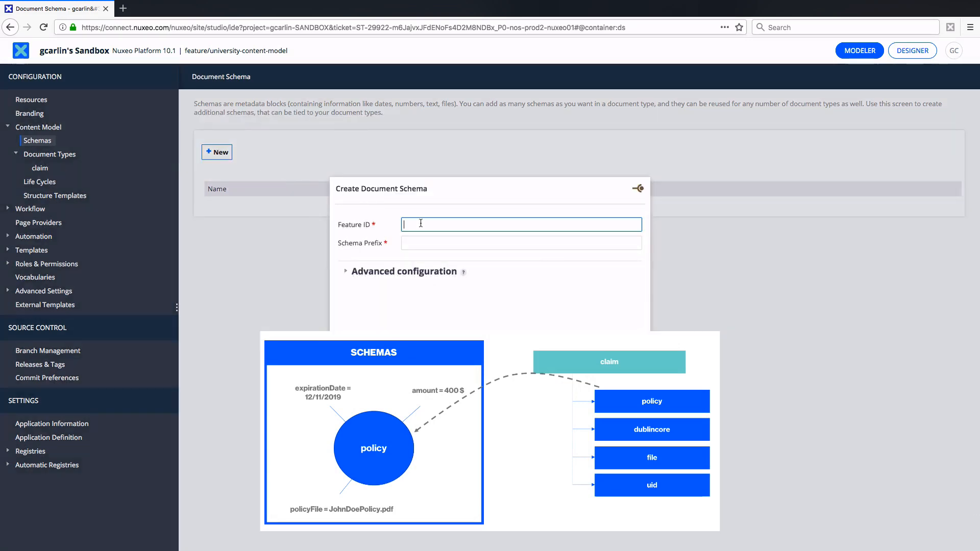
key(Tab)
text(poli)
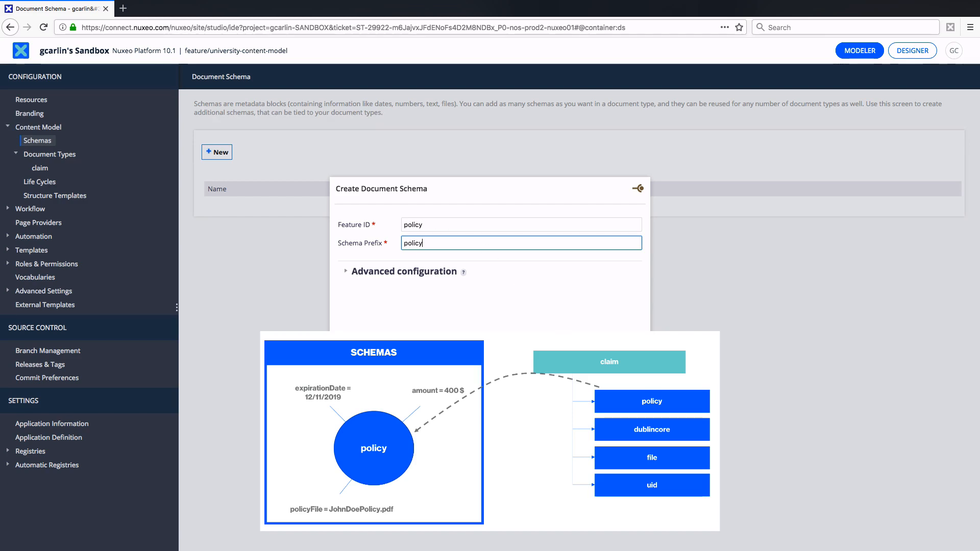
key(Tab)
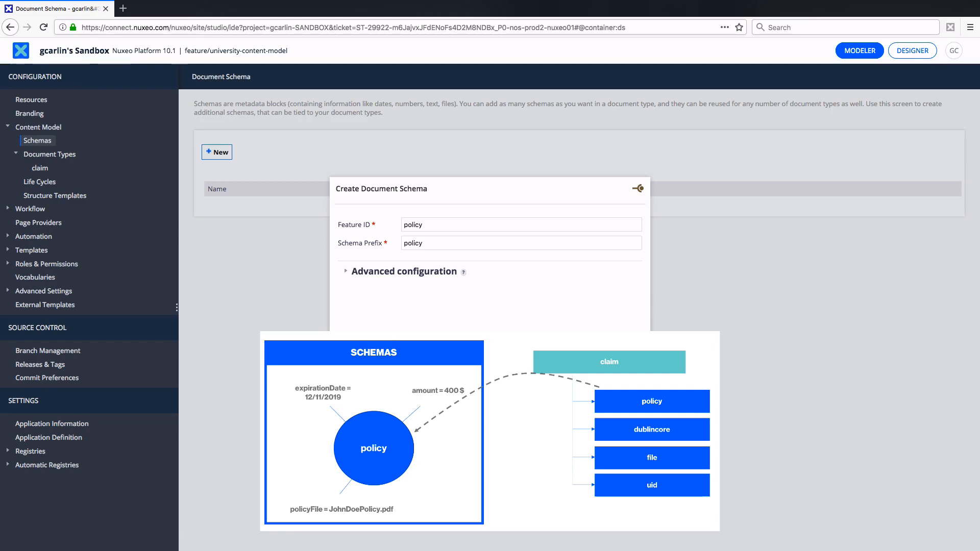
key(Return)
Add a Floating point field named amount to the policy schema
click(229, 187)
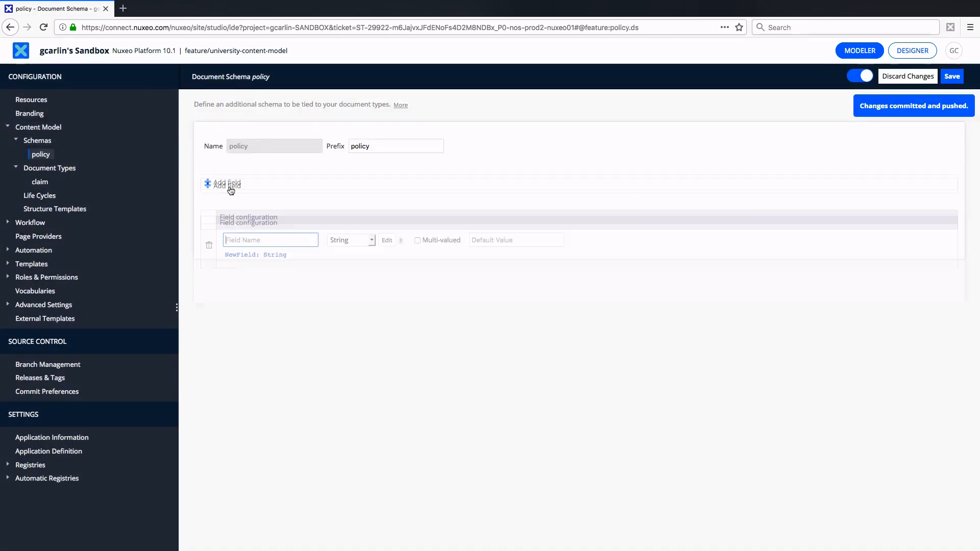
text(amount)
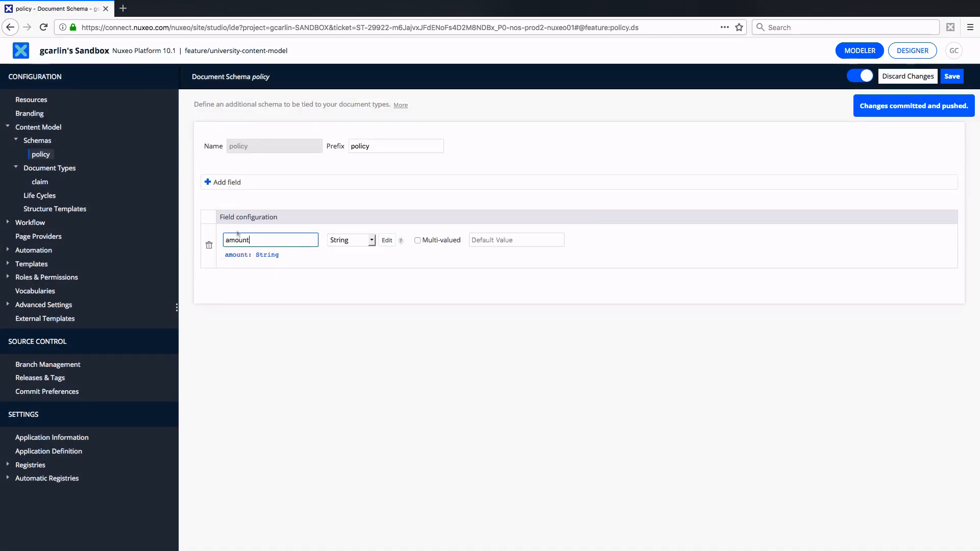
click(339, 241)
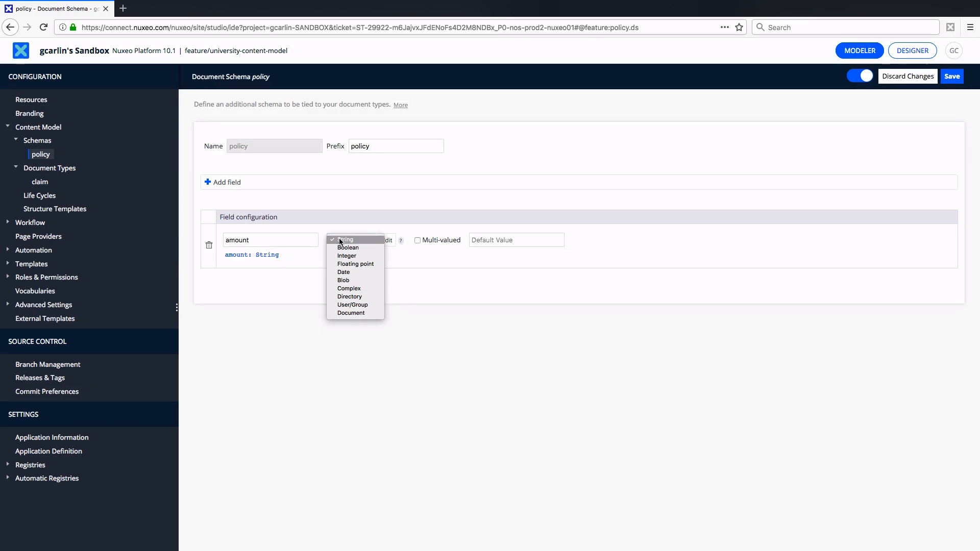
click(345, 264)
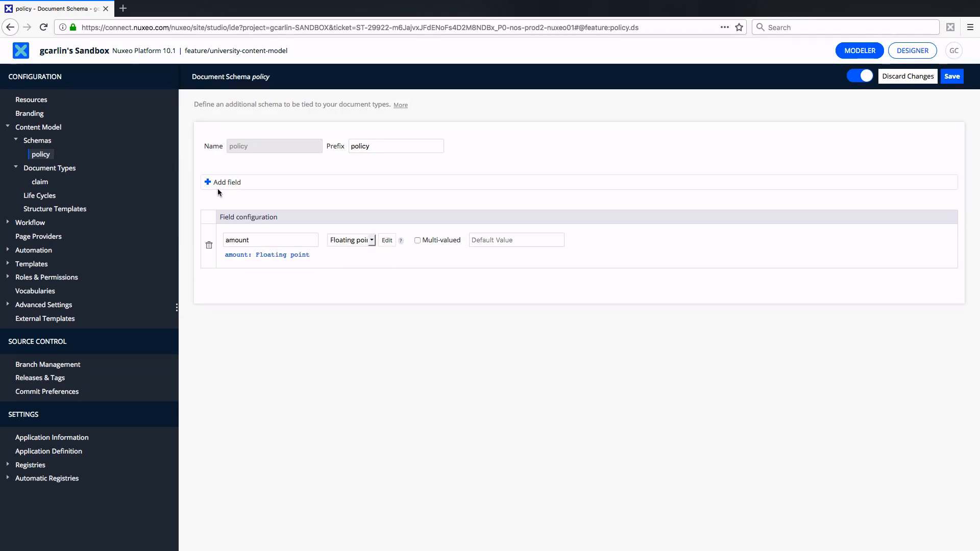
Add a Date field named expirationDate to the policy schema
click(218, 188)
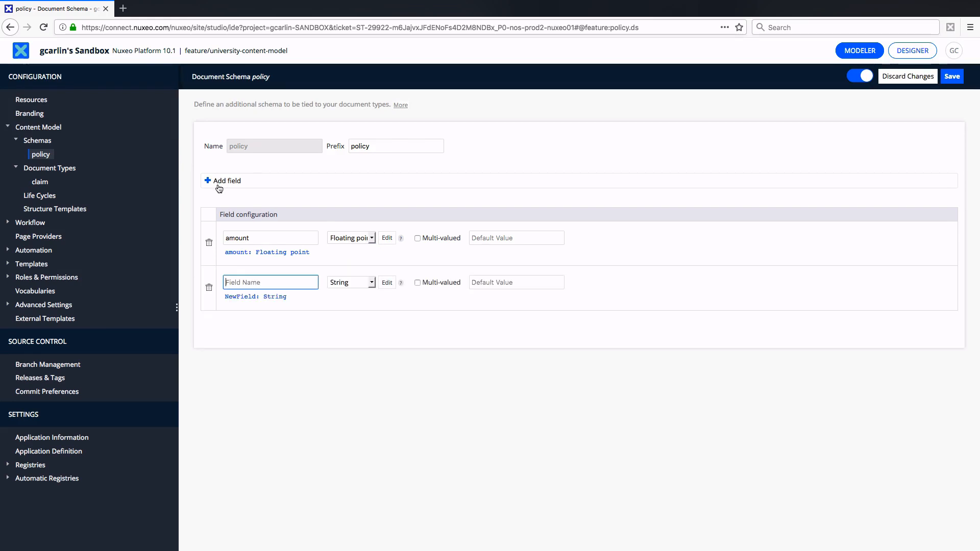
text(expirationDate)
click(343, 282)
click(349, 313)
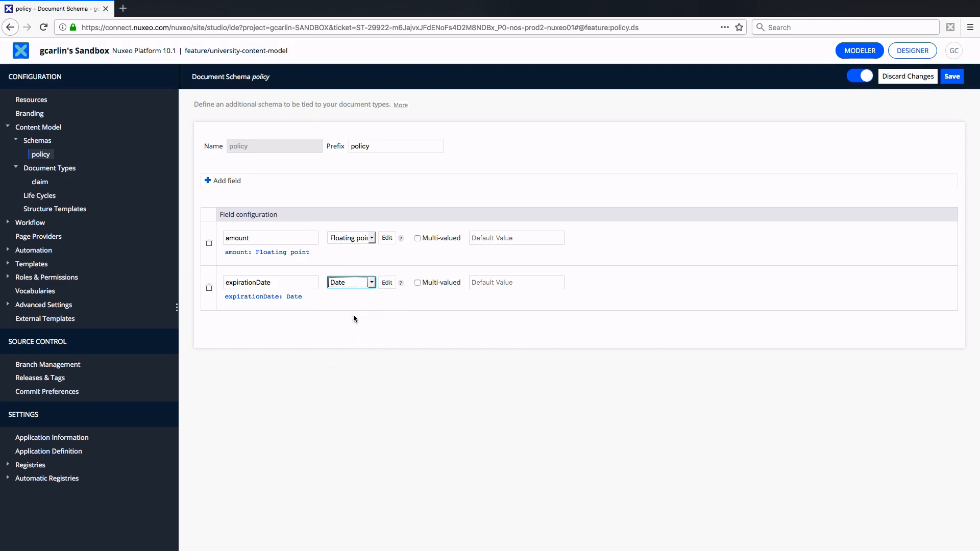
Add a Blob field named policyFile to the policy schema and save the schema
click(224, 183)
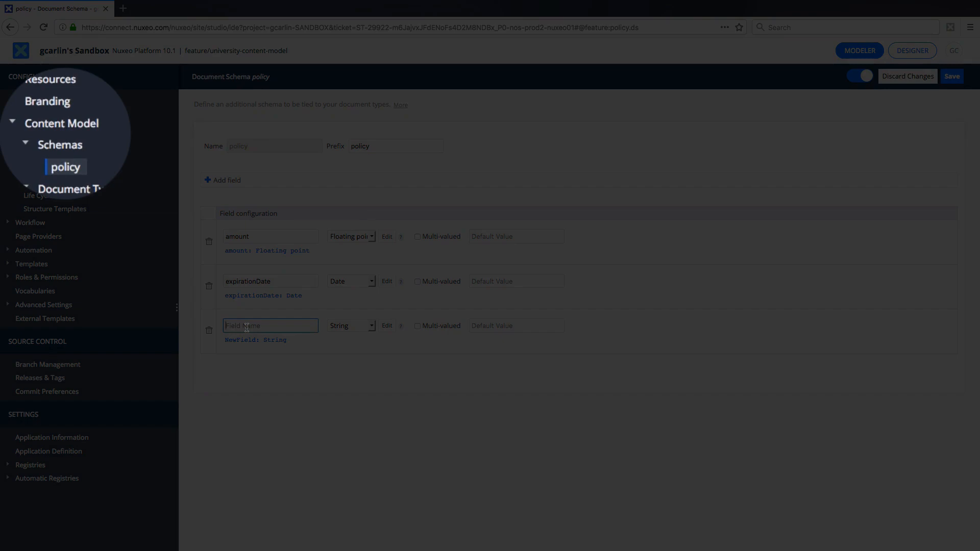
text(policyFile)
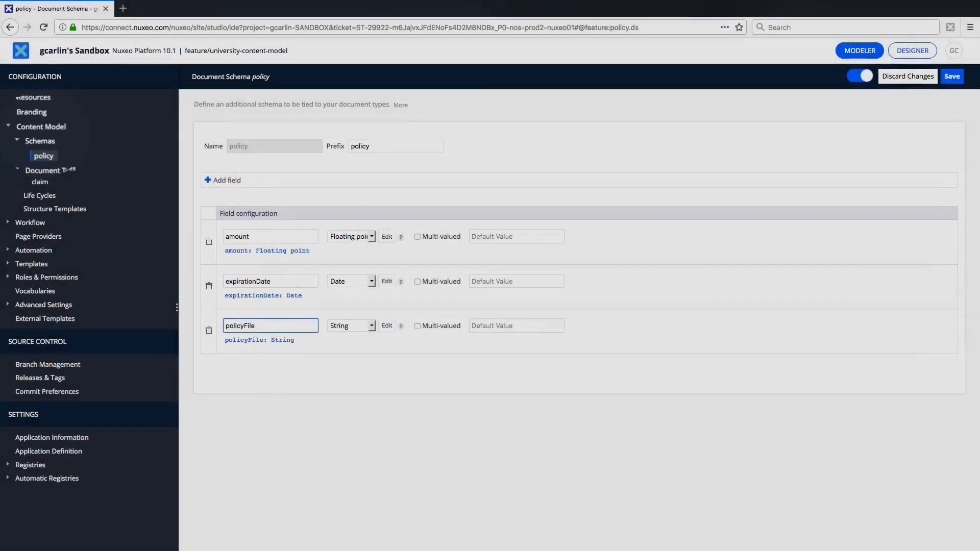
click(350, 331)
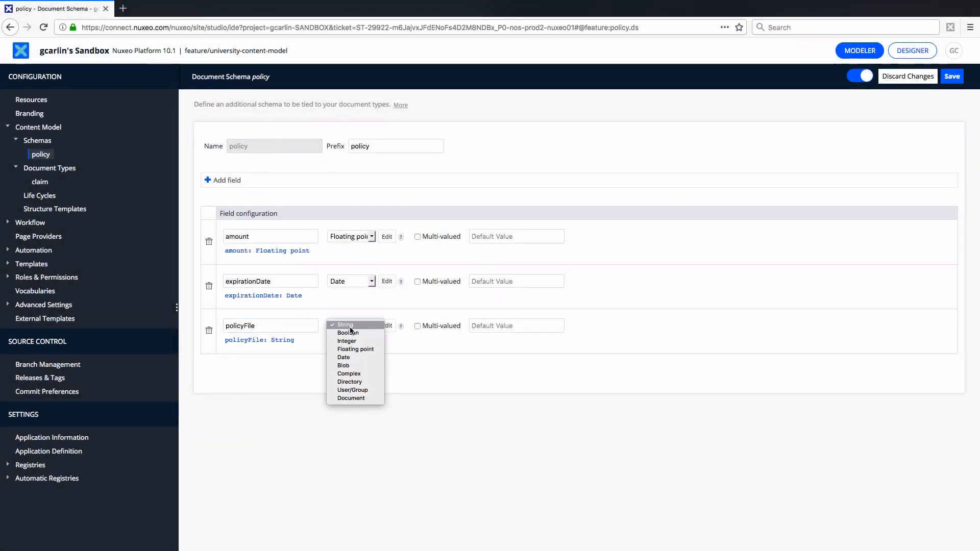
click(355, 366)
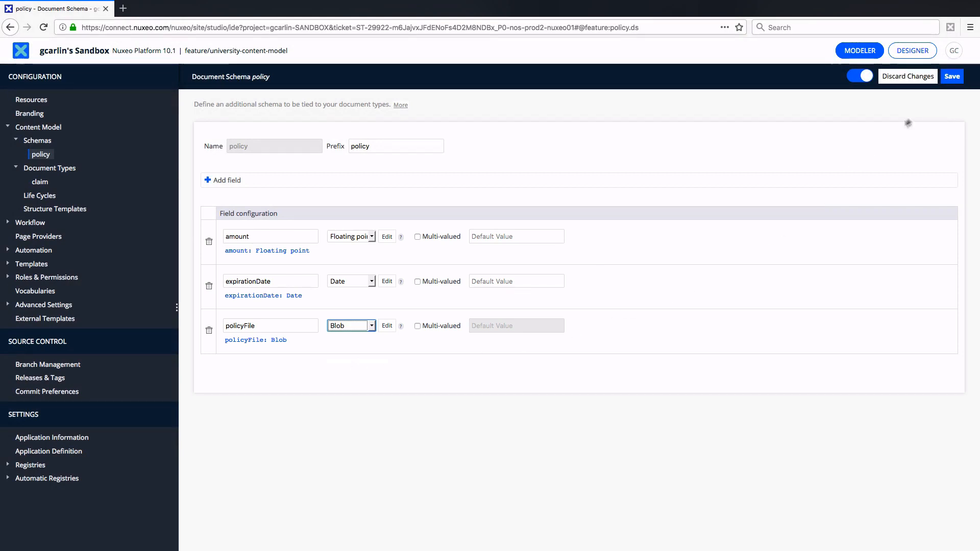
click(952, 77)
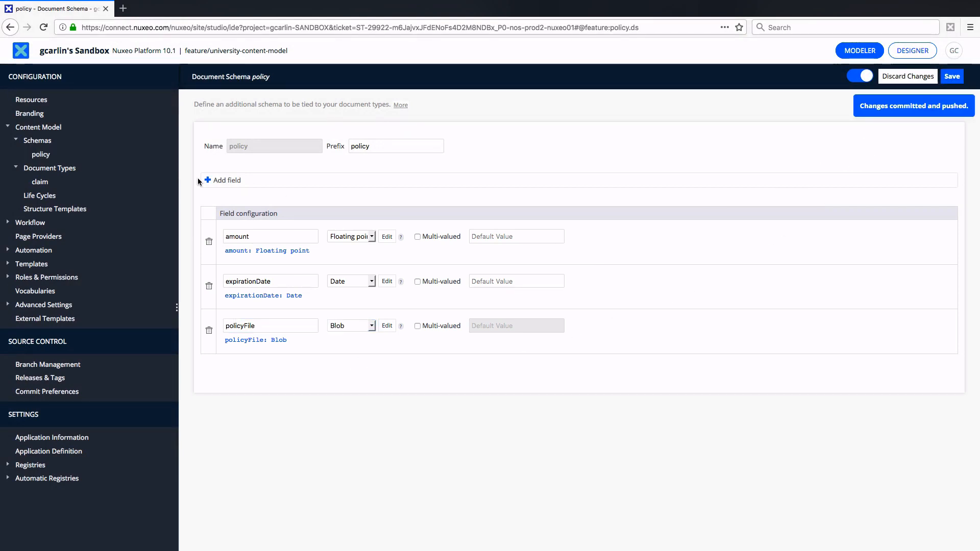
Add policy as an extra schema to the claim document type and save the document type
click(40, 182)
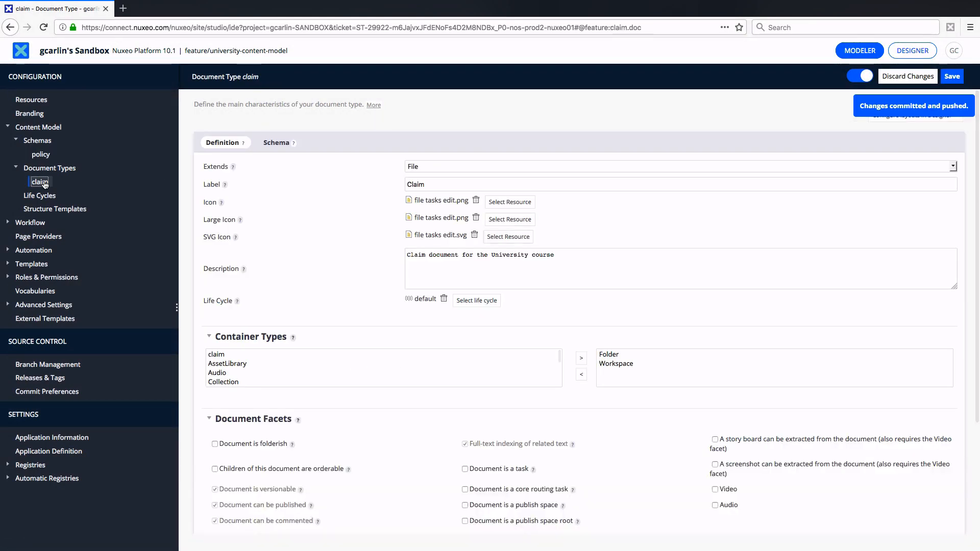
click(263, 146)
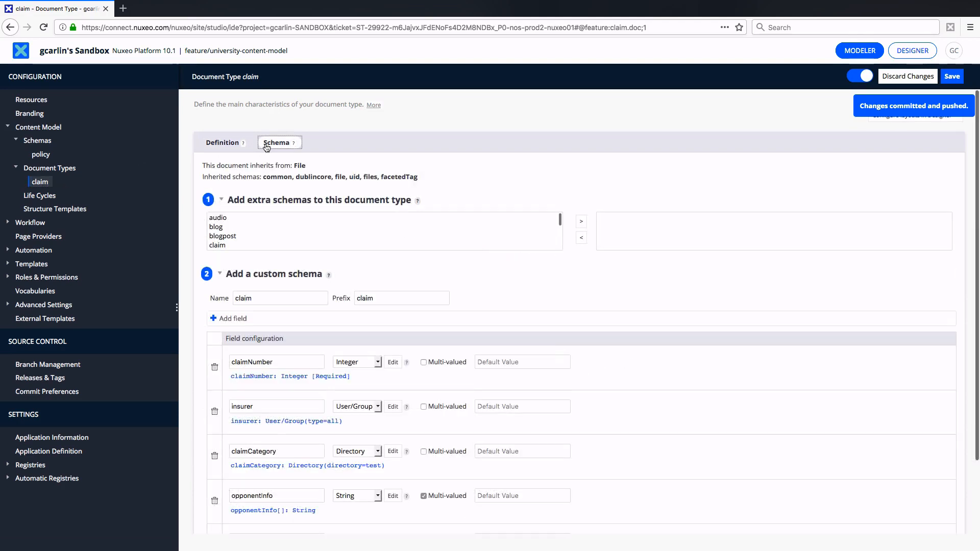
click(256, 235)
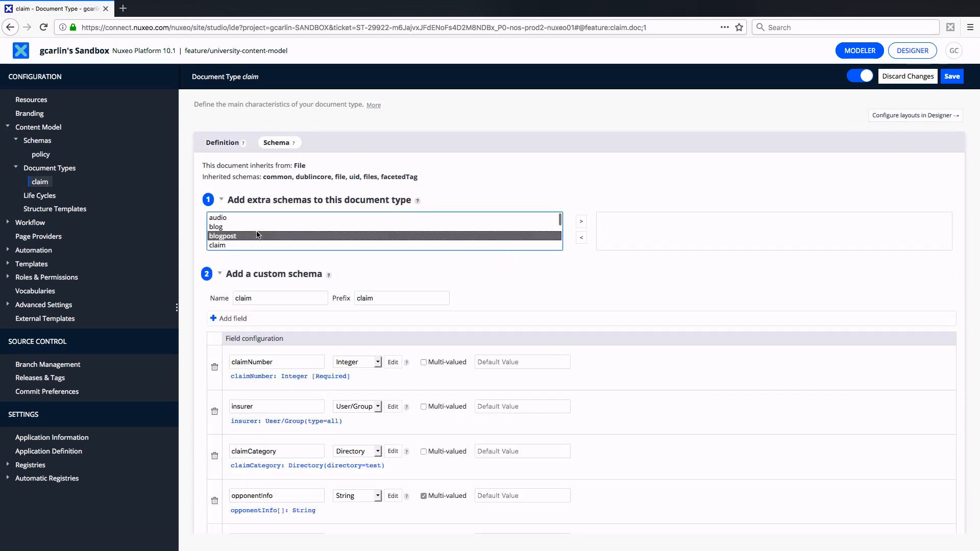
key(p)
key(Down)
key(Down)
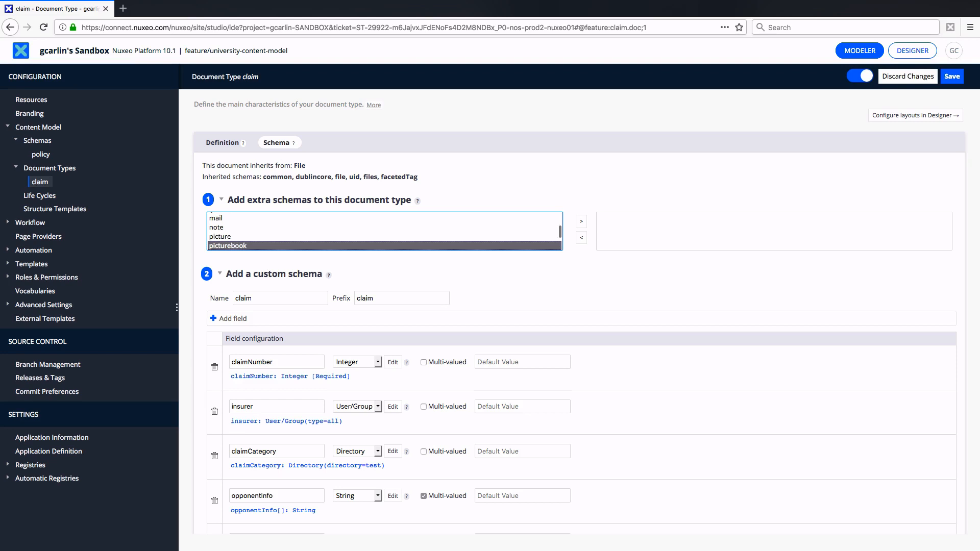
click(581, 221)
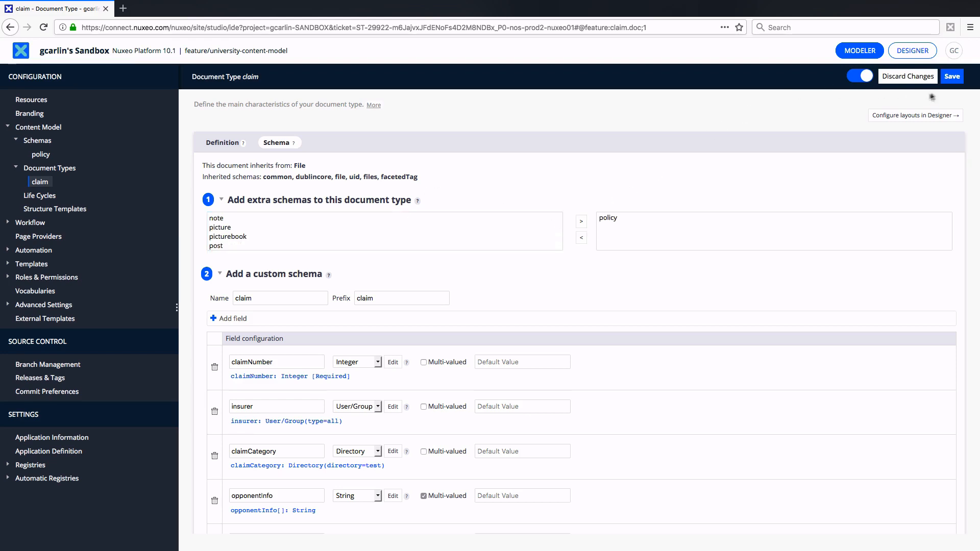
click(957, 77)
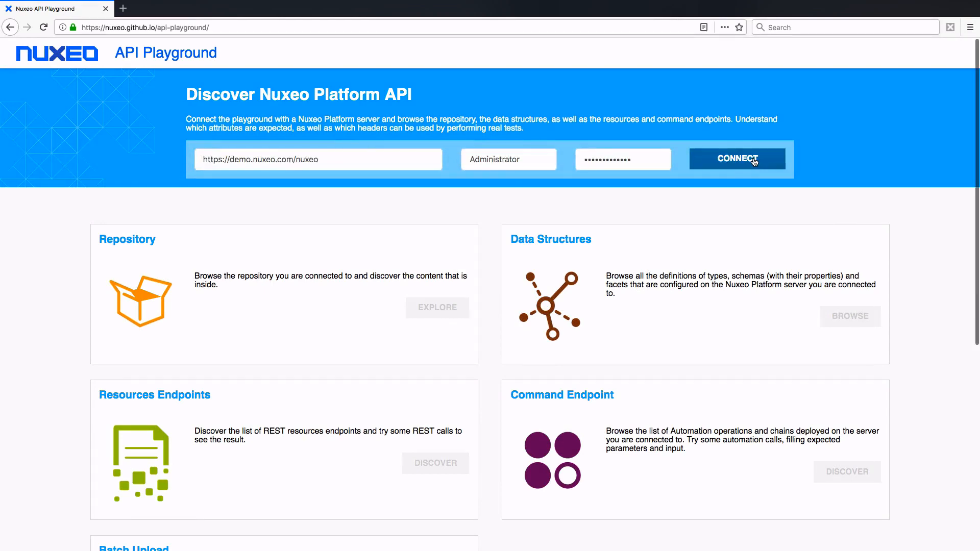
click(753, 162)
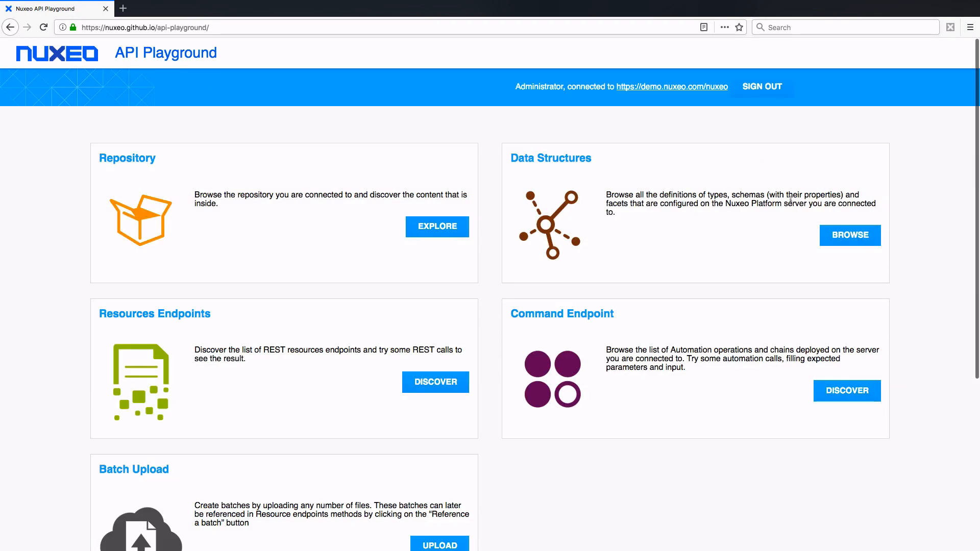
click(849, 235)
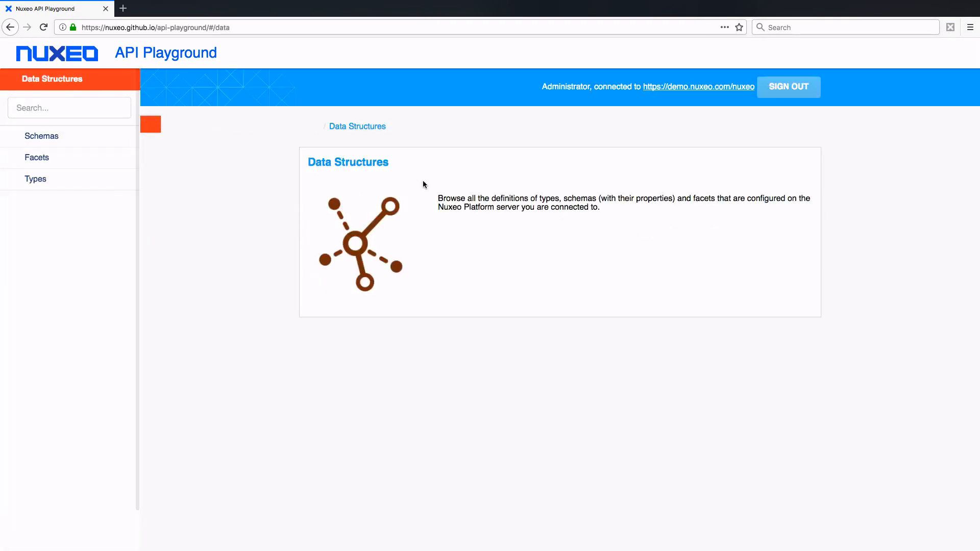
click(13, 137)
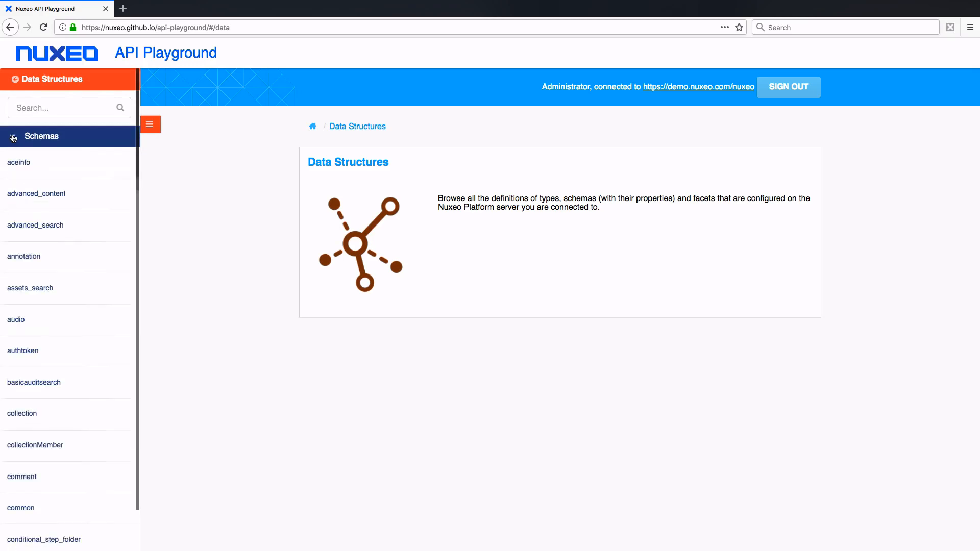
Examine the audio schema's prefix and properties, and browse further through the list of schemas
scroll(54, 218, down, 3)
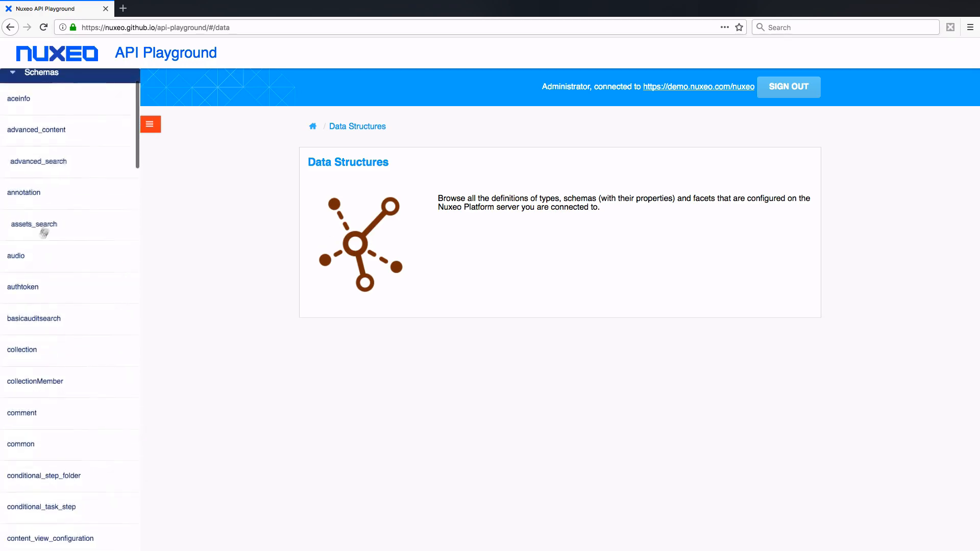
click(28, 261)
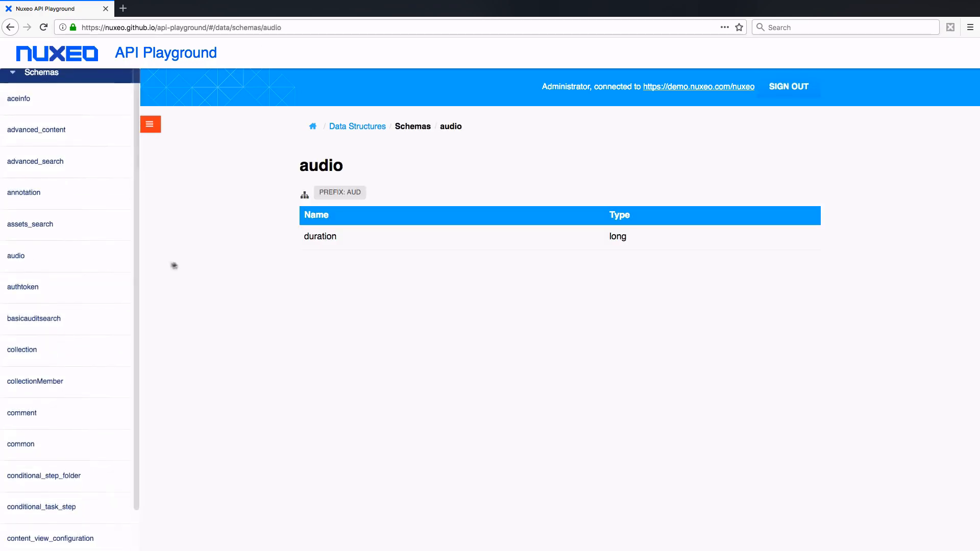
scroll(101, 264, down, 6)
scroll(103, 266, down, 4)
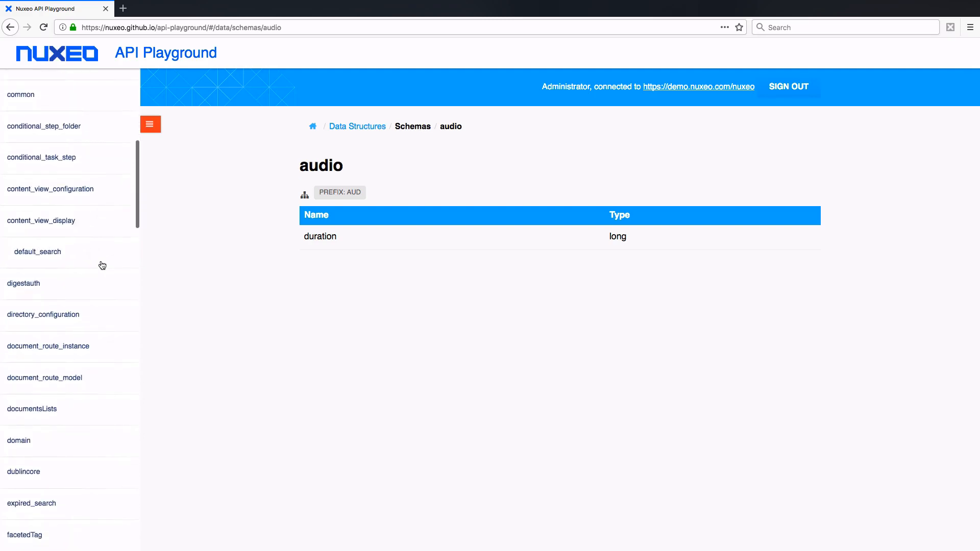